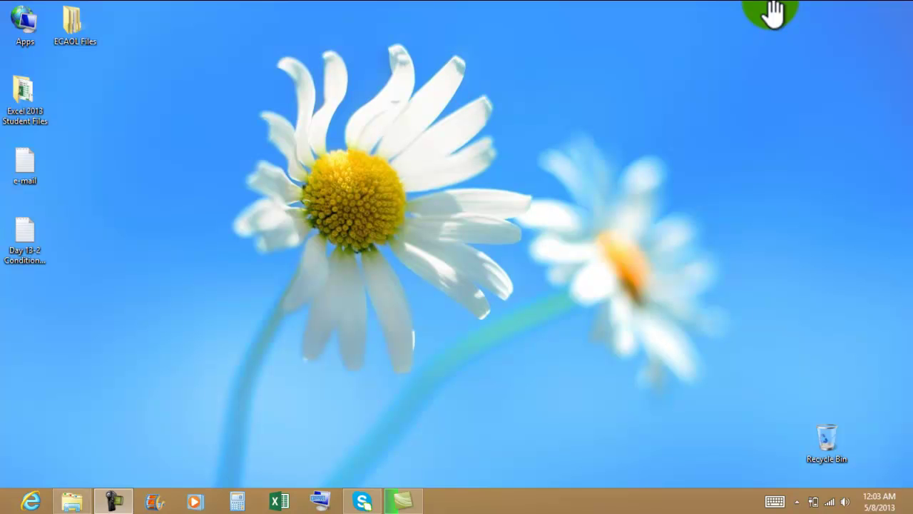
# Open the Day 13-2 Conditional Format instructions file from the desktop and move its window to the free side of the desktop
pyautogui.doubleClick(28, 235)
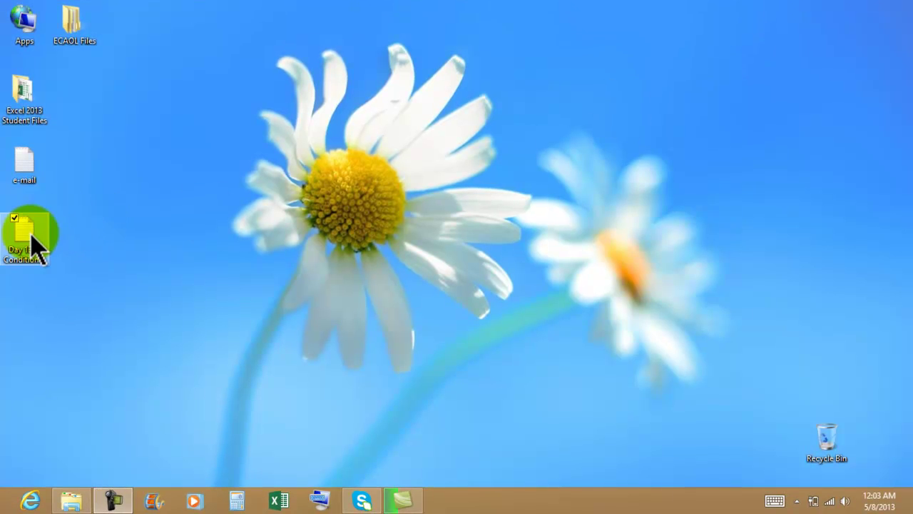
pyautogui.moveTo(595, 24); pyautogui.dragTo(415, 50)
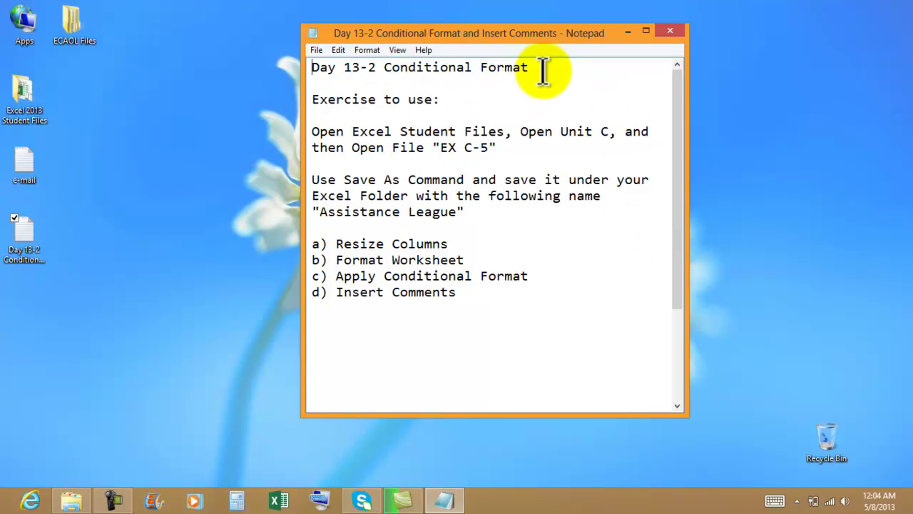
pyautogui.moveTo(524, 39); pyautogui.dragTo(721, 32)
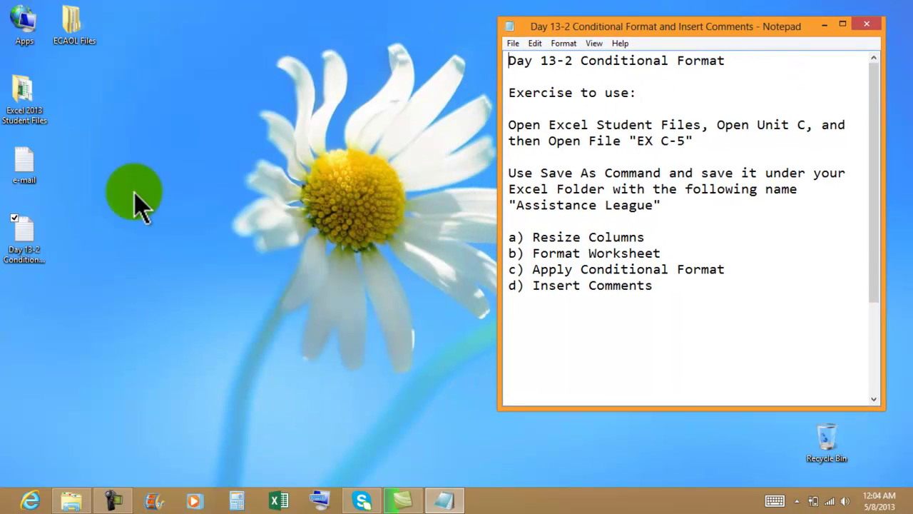
# Open the workbook EX C-5 from the Unit C folder of Excel 2013 Student Files
pyautogui.click(20, 99)
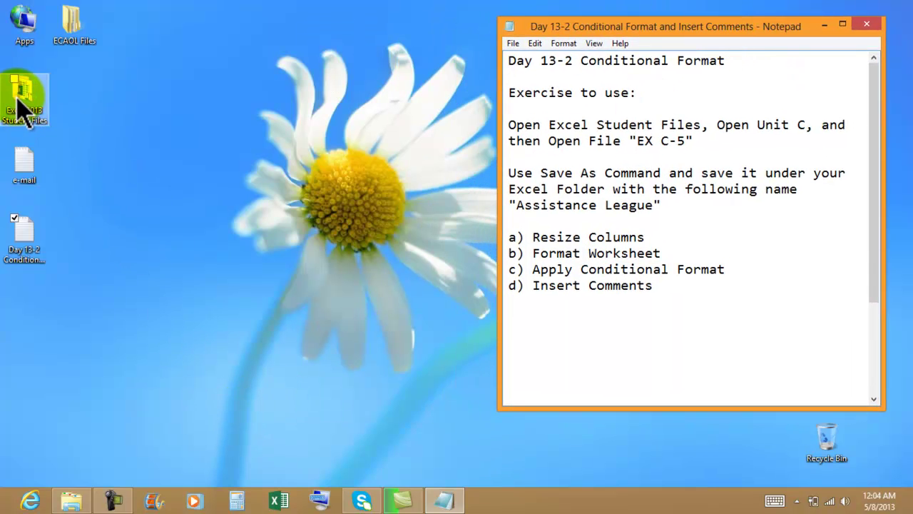
pyautogui.rightClick(73, 502)
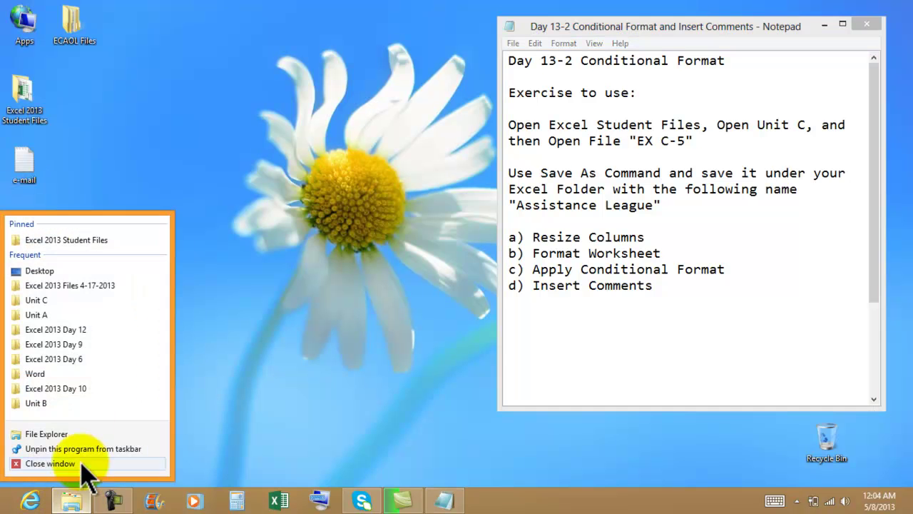
pyautogui.click(50, 243)
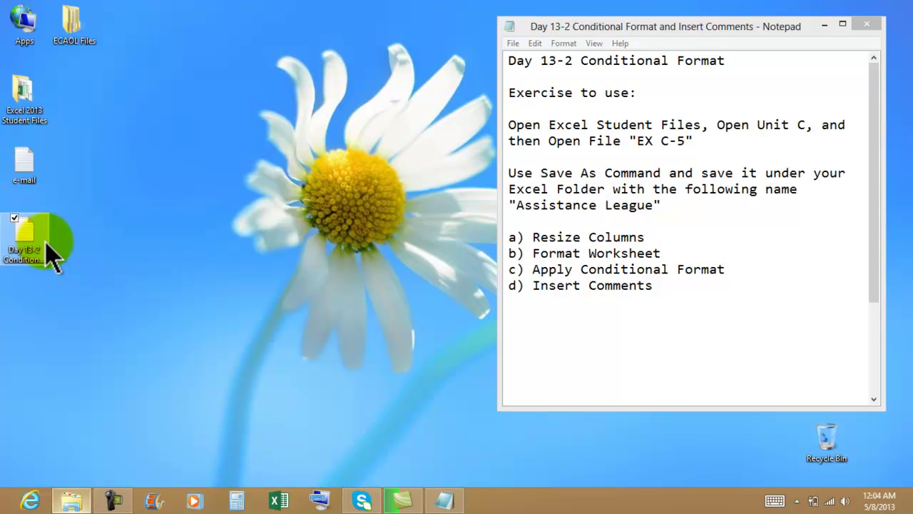
pyautogui.moveTo(495, 49); pyautogui.dragTo(5, 26)
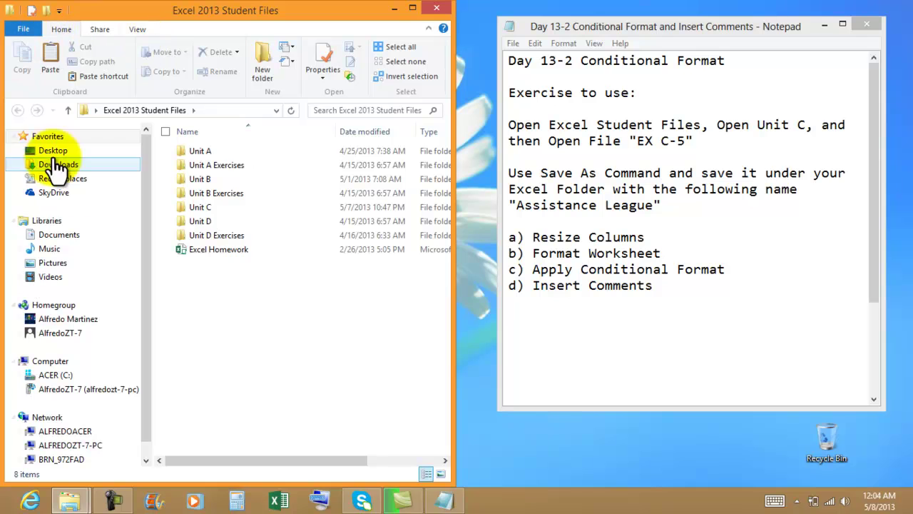
pyautogui.doubleClick(216, 206)
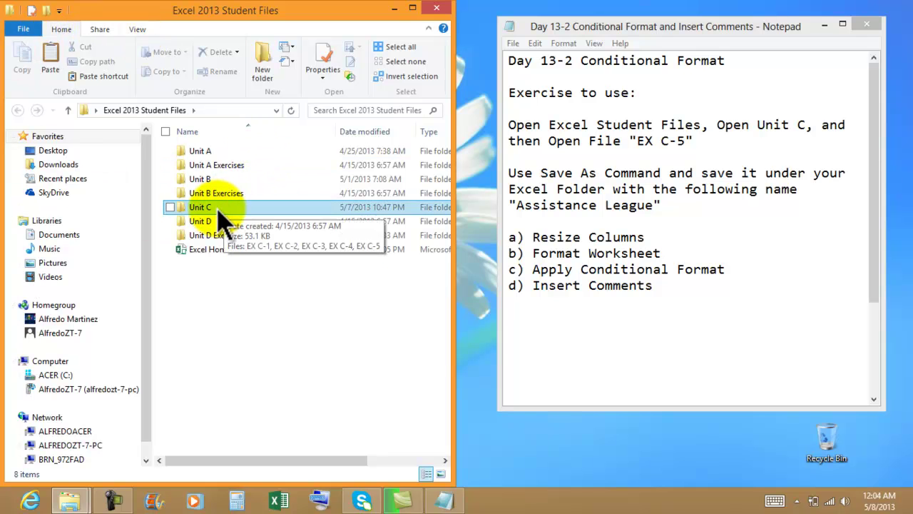
pyautogui.doubleClick(218, 208)
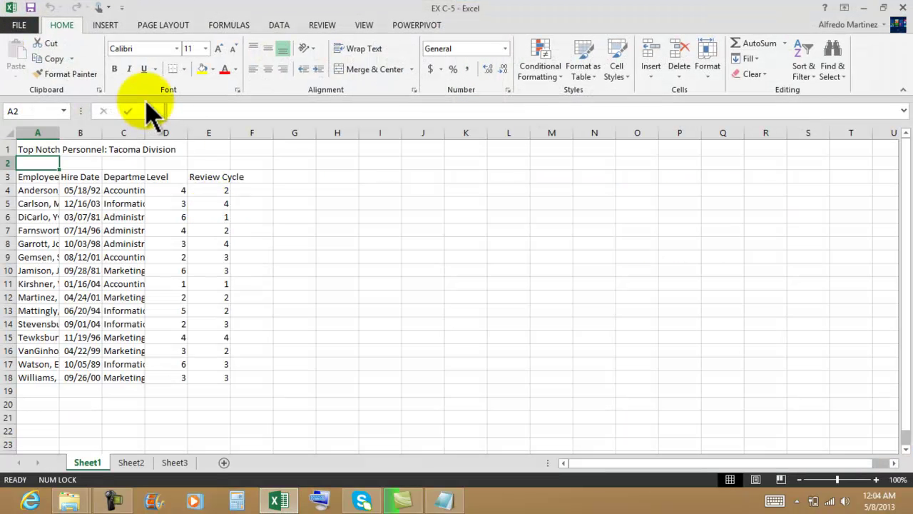
# Save a copy of the workbook as "Top Notch 5-8-2013" in the Excel 2013 Files 4-17-2013 folder
pyautogui.click(22, 25)
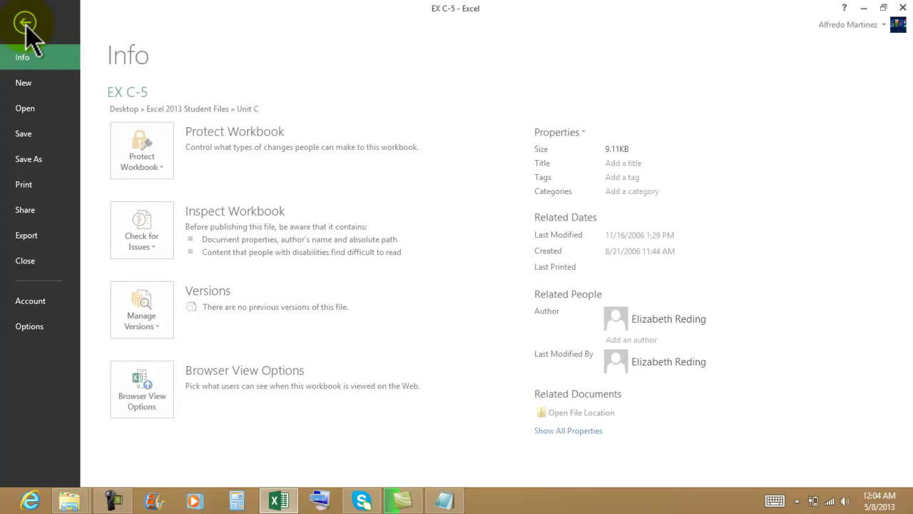
pyautogui.click(35, 162)
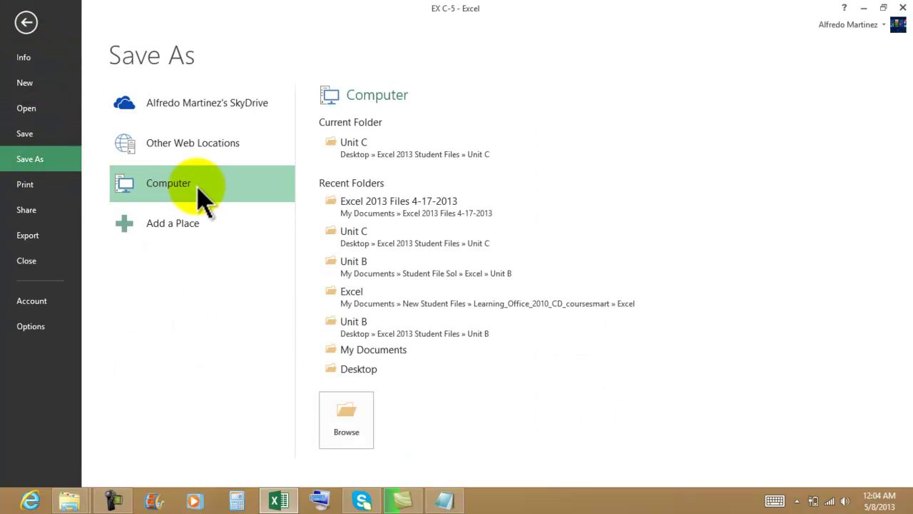
pyautogui.click(383, 213)
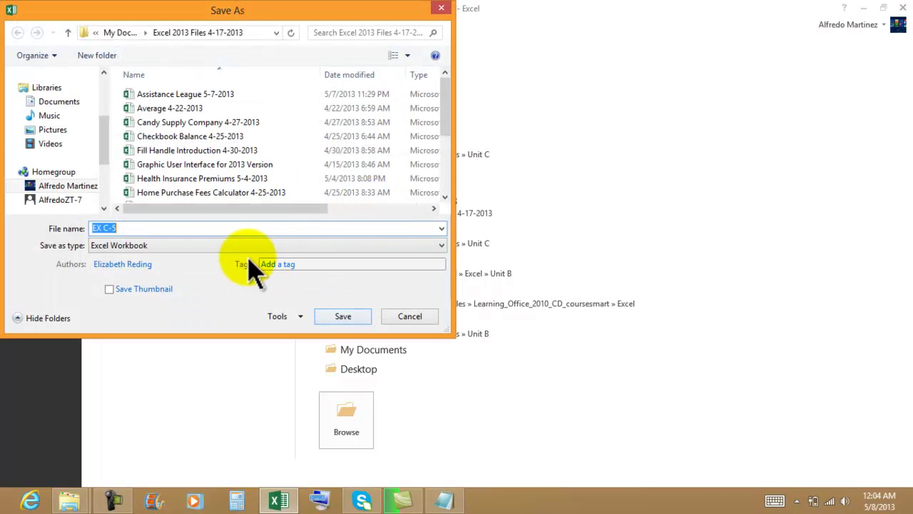
pyautogui.write('T')
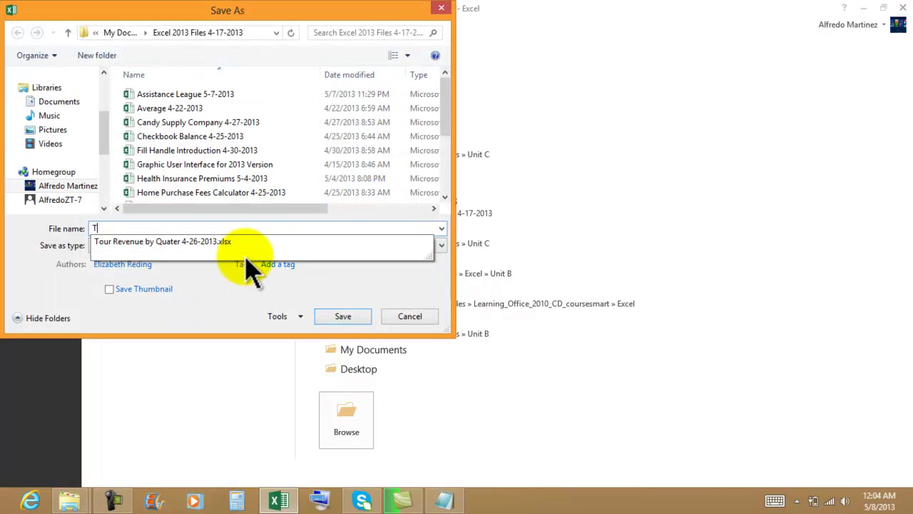
pyautogui.write('op')
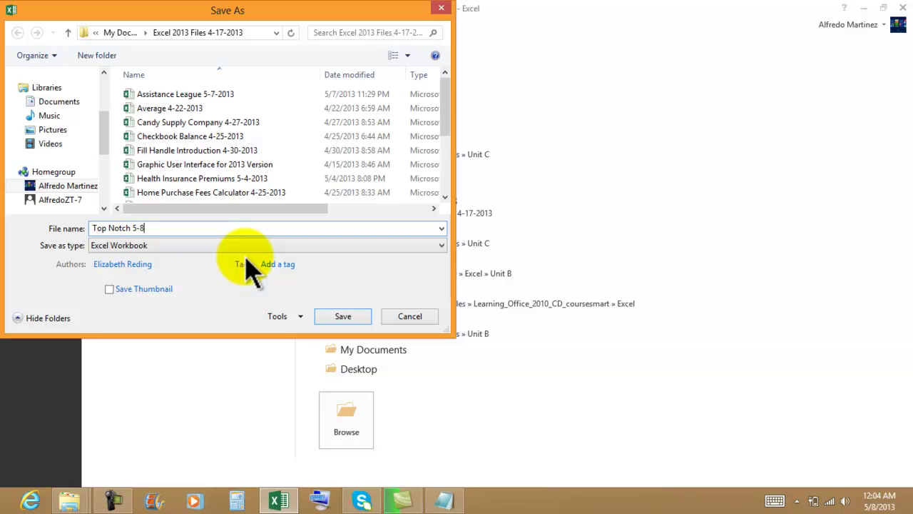
pyautogui.write('Notch 5-8-2013')
pyautogui.press('Return')
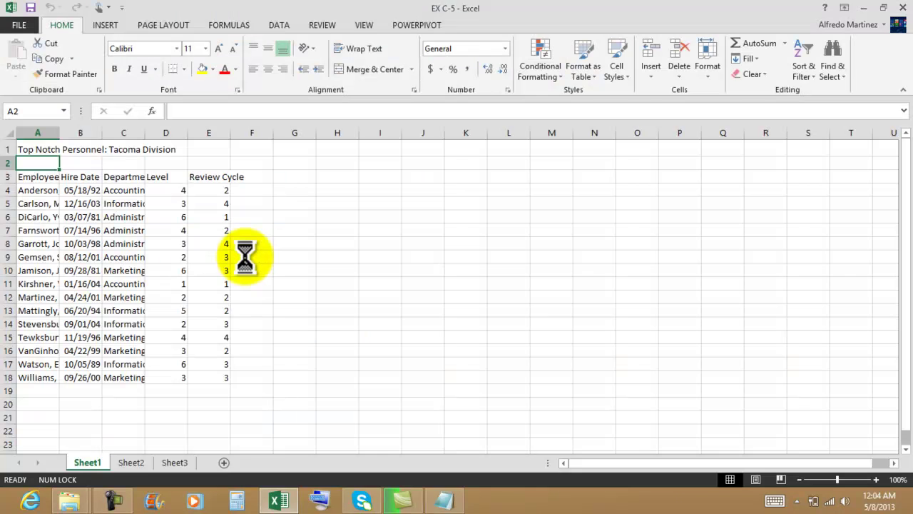
pyautogui.click(462, 321)
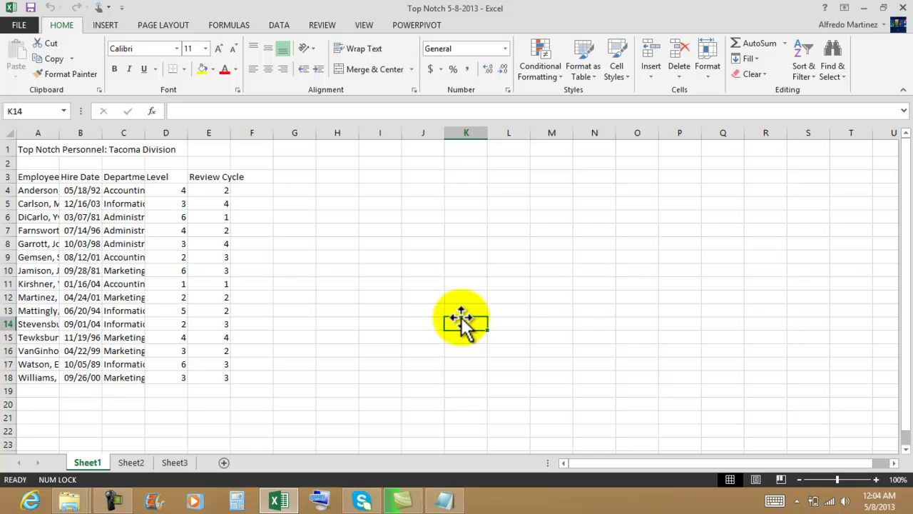
# Widen or narrow columns A through E so that each fits its contents
pyautogui.moveTo(60, 132); pyautogui.dragTo(263, 132)
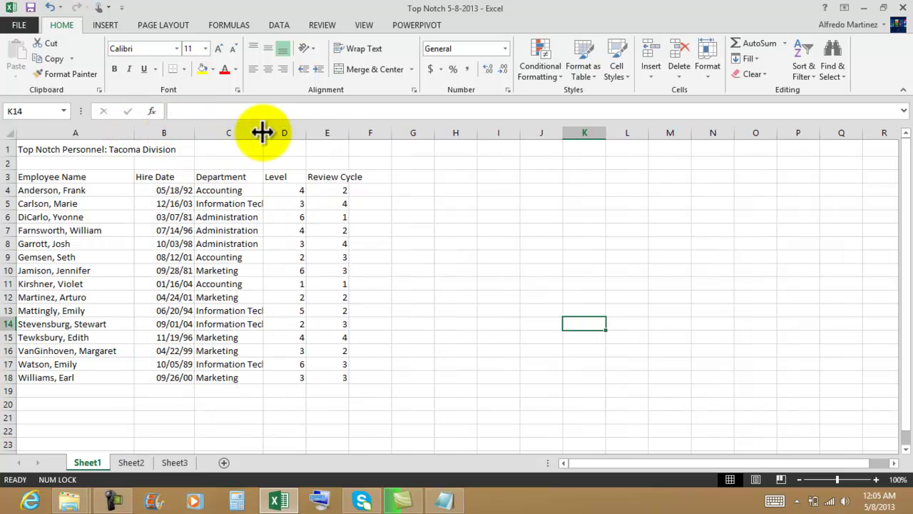
pyautogui.doubleClick(266, 131)
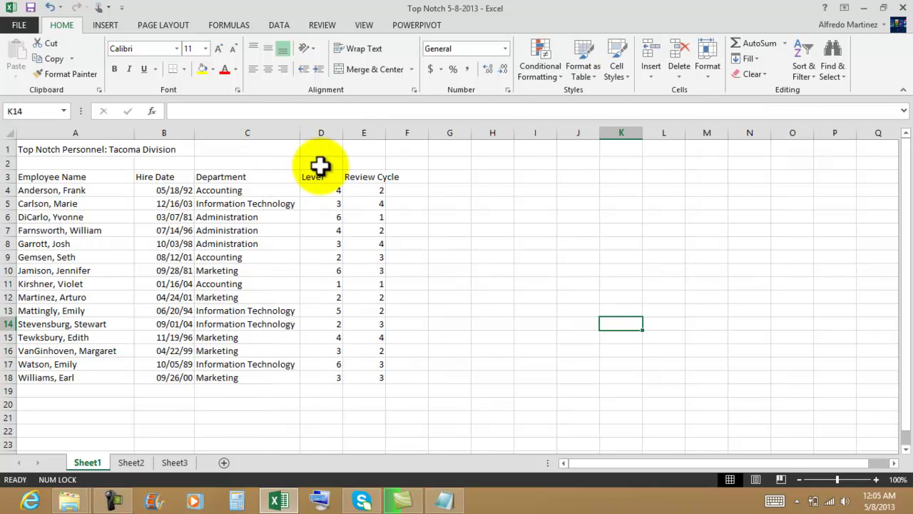
pyautogui.doubleClick(343, 134)
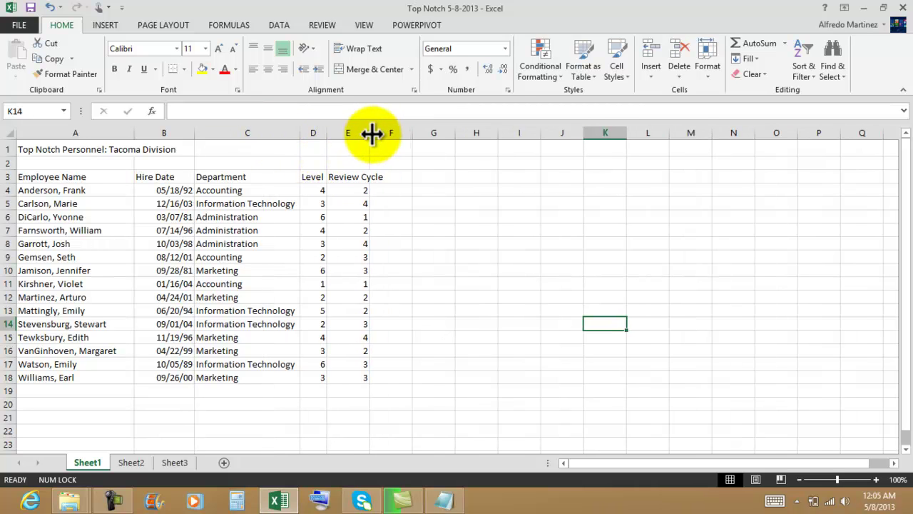
pyautogui.doubleClick(371, 134)
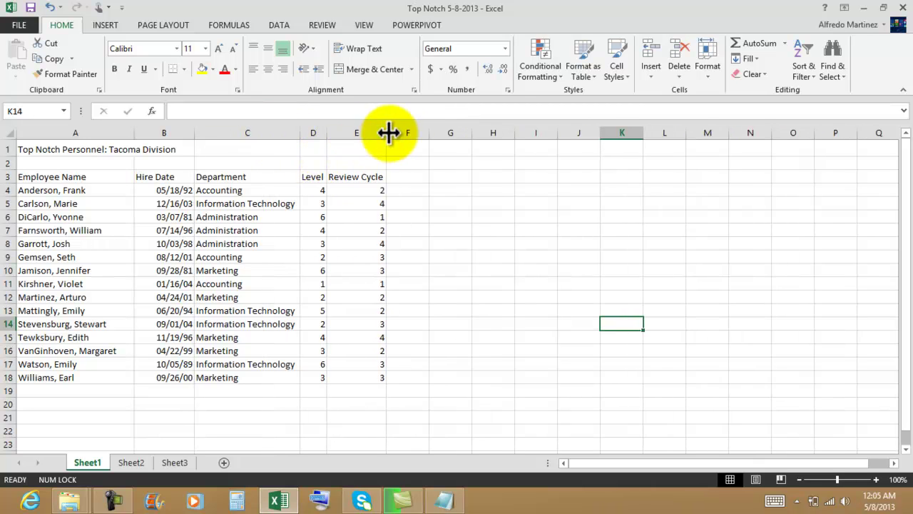
pyautogui.click(494, 294)
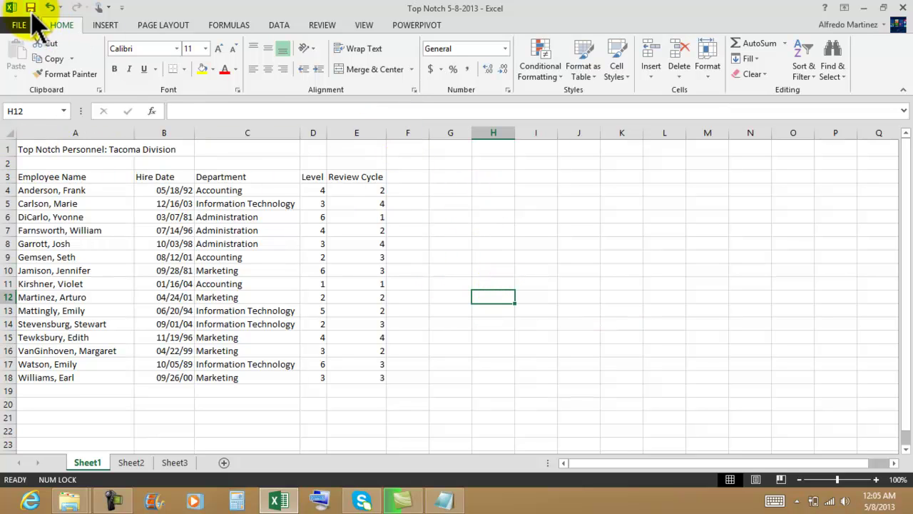
pyautogui.click(534, 255)
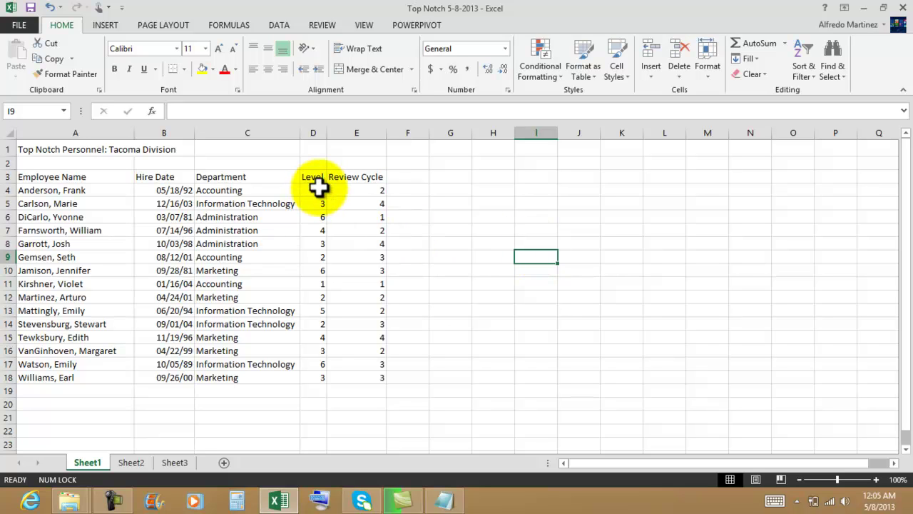
# Examine the employee name, hire date, department and level entries in rows 4 to 18
pyautogui.click(74, 194)
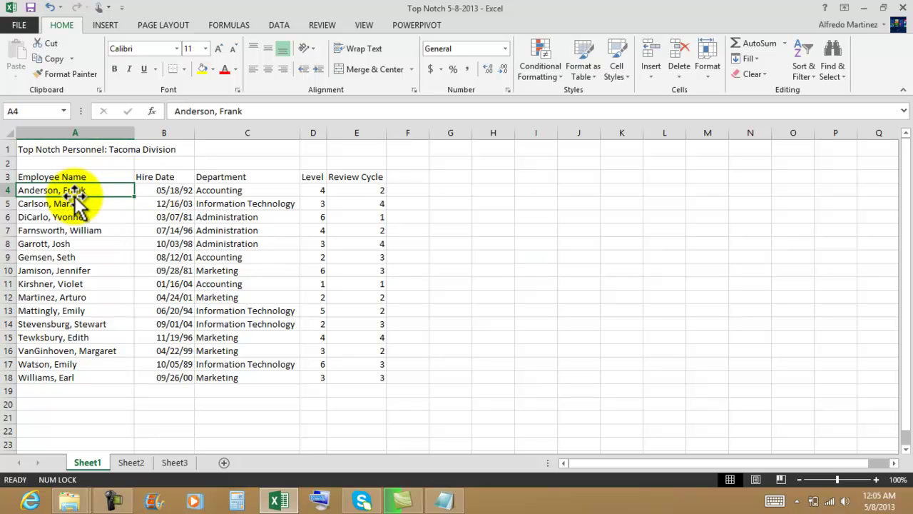
pyautogui.moveTo(82, 190); pyautogui.dragTo(100, 375)
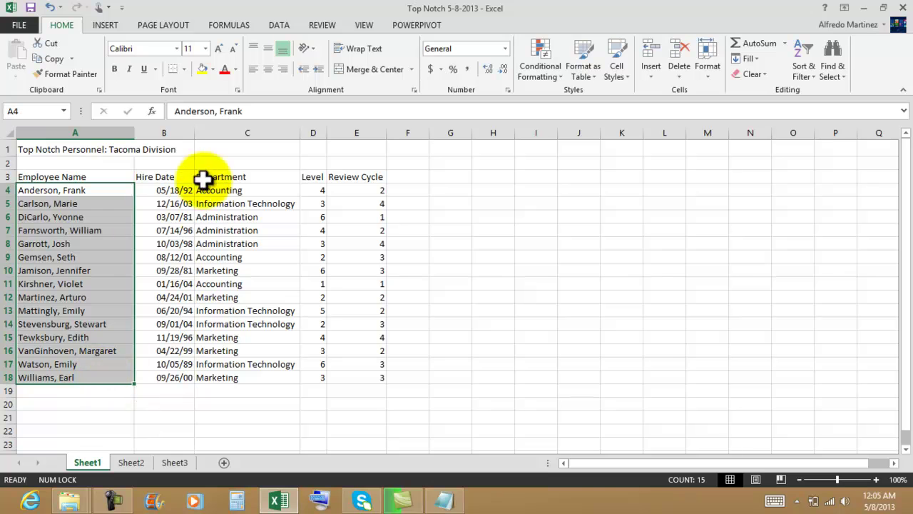
pyautogui.moveTo(171, 190); pyautogui.dragTo(175, 381)
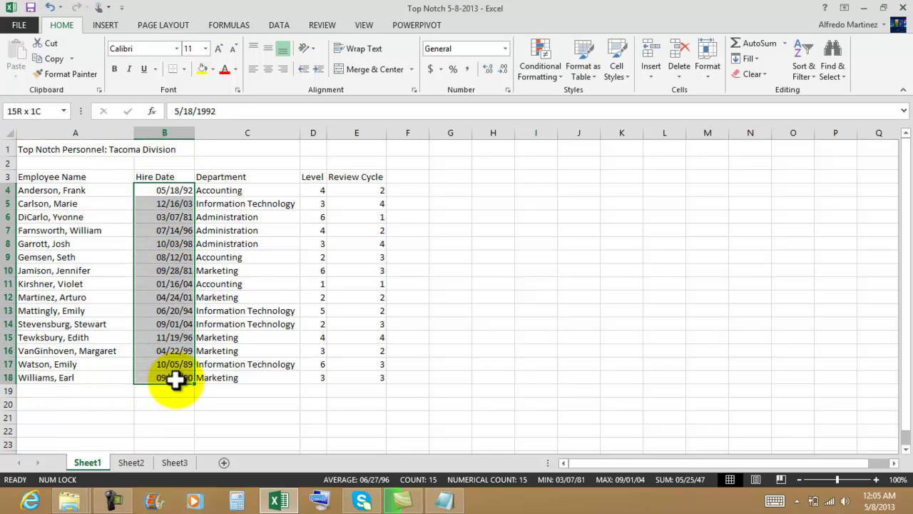
pyautogui.moveTo(240, 190); pyautogui.dragTo(255, 376)
pyautogui.click(317, 189)
pyautogui.moveTo(317, 190); pyautogui.dragTo(321, 379)
pyautogui.click(493, 256)
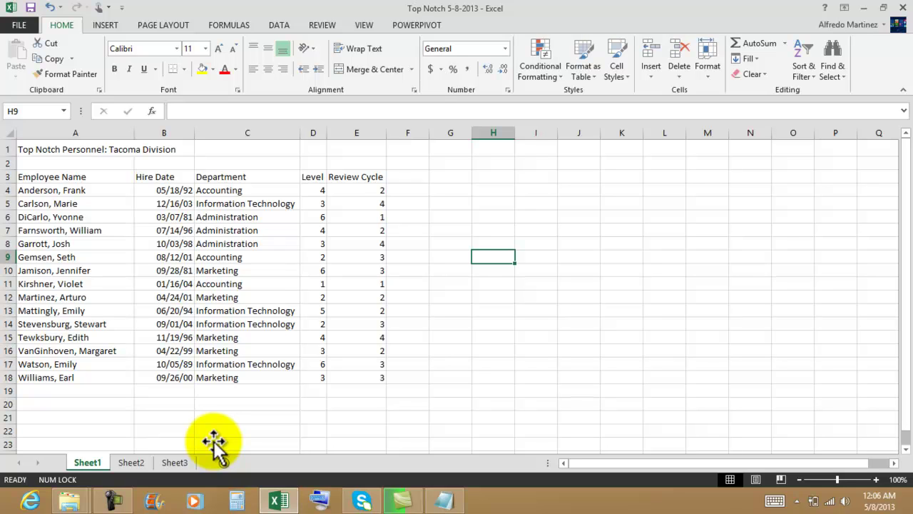
pyautogui.click(457, 216)
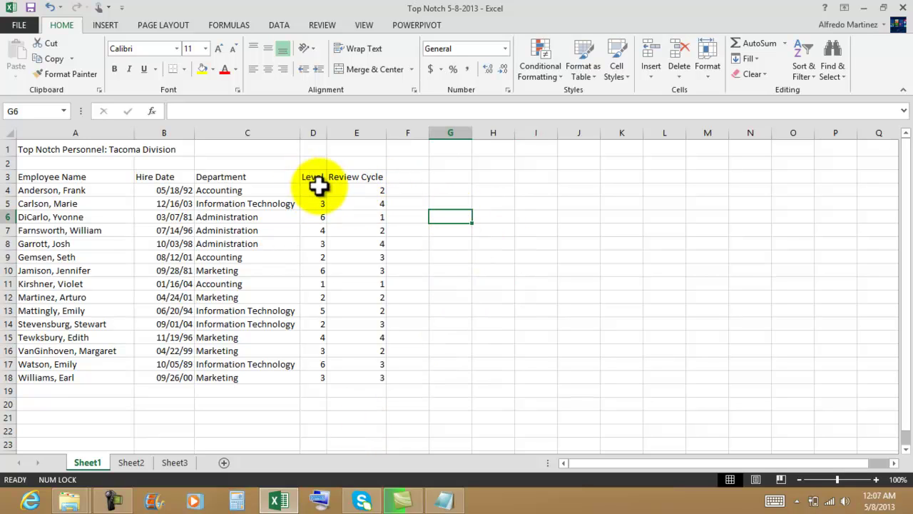
# Highlight the Level values in D4:D18 that are greater than 3 with Light Red Fill with Dark Red Text
pyautogui.moveTo(316, 190); pyautogui.dragTo(324, 380)
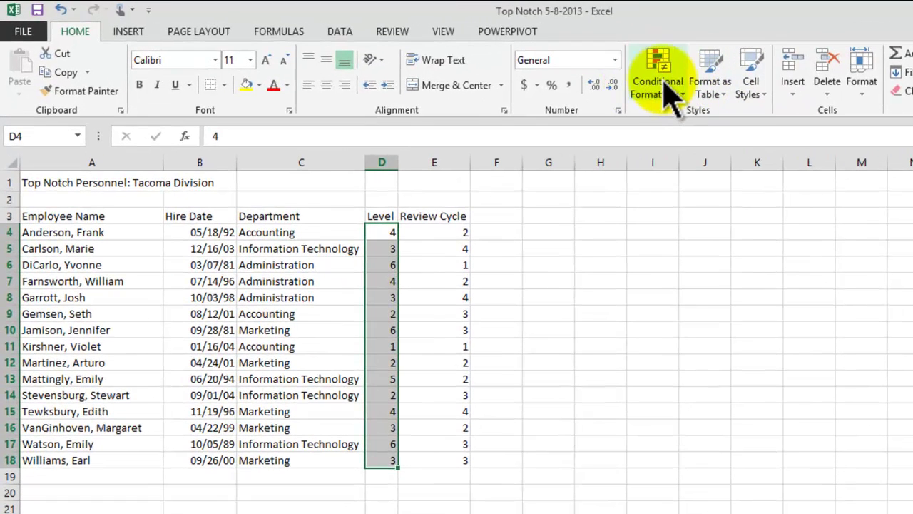
pyautogui.click(546, 69)
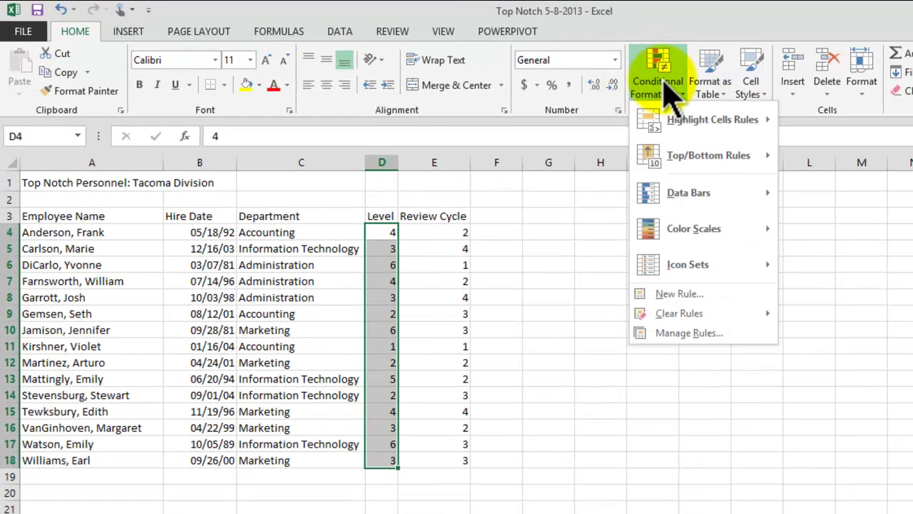
pyautogui.moveTo(691, 126)
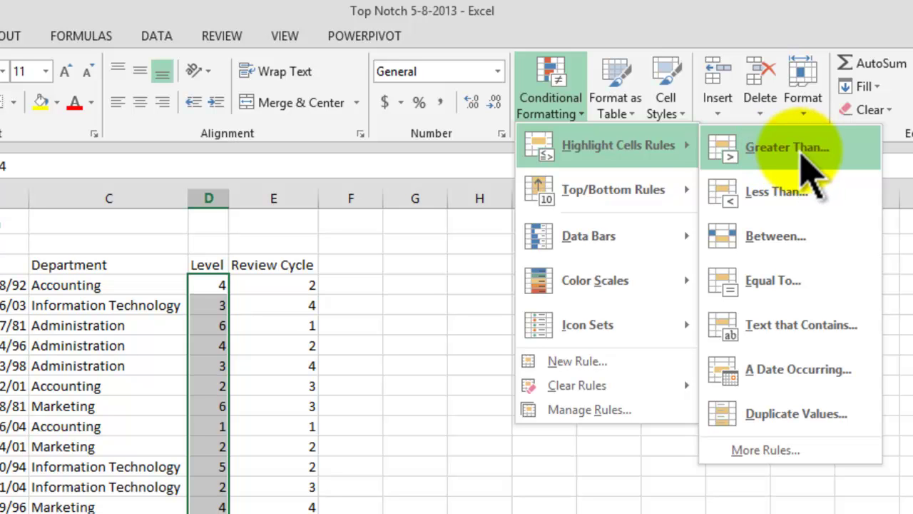
pyautogui.click(801, 152)
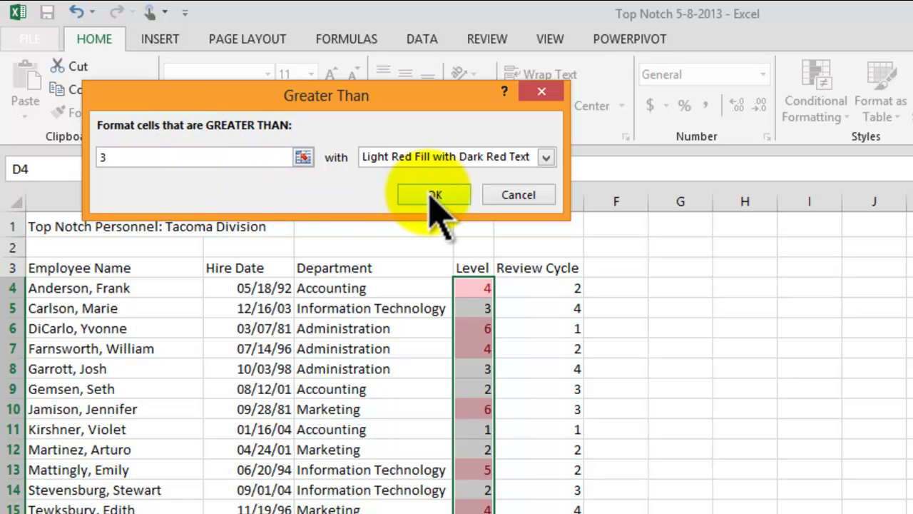
pyautogui.click(546, 157)
pyautogui.click(550, 162)
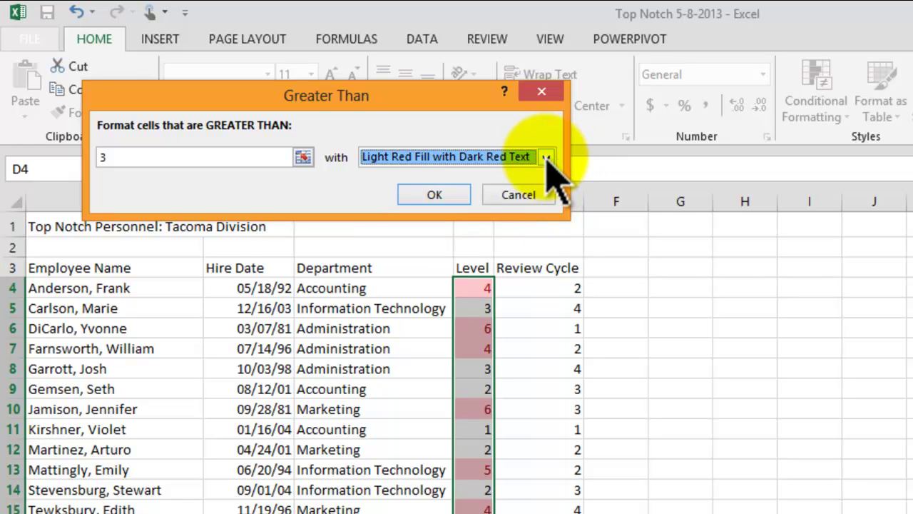
pyautogui.click(434, 194)
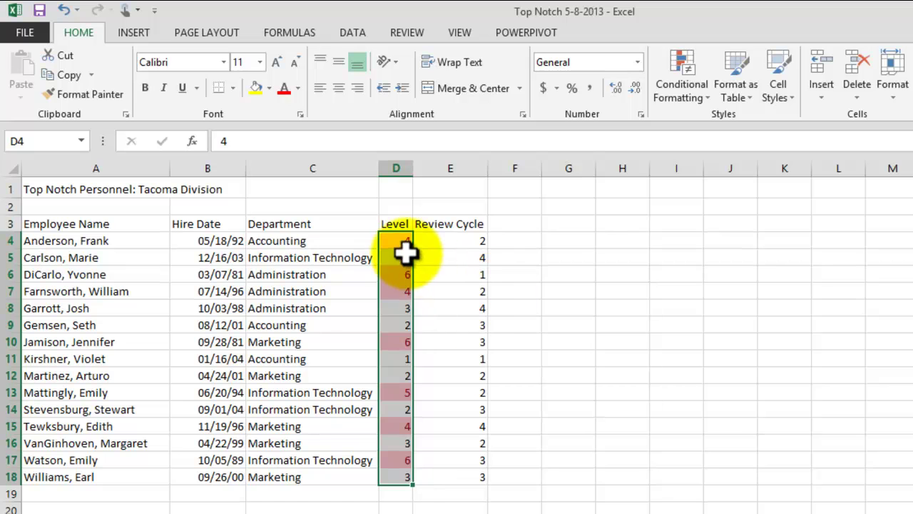
pyautogui.click(617, 289)
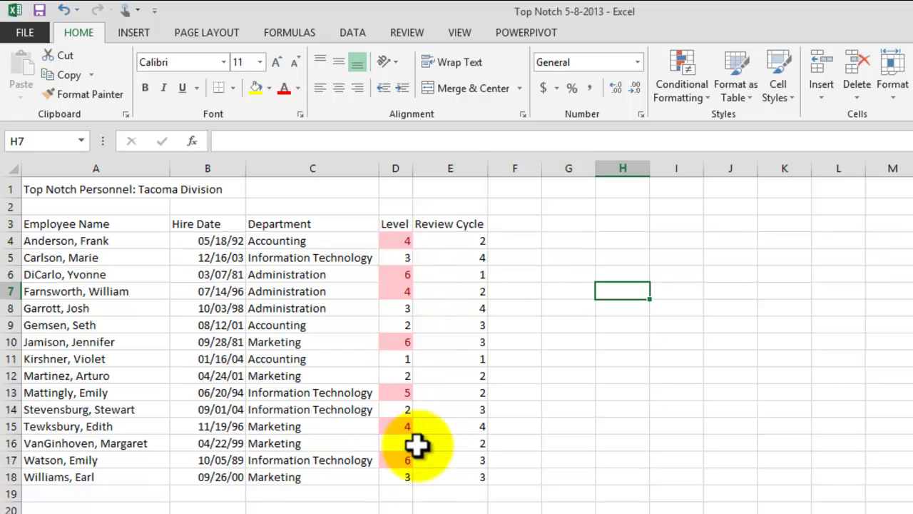
# Edit the conditional formatting rule on the Level values in D4:D18 so that it highlights cells greater than 4
pyautogui.moveTo(395, 241); pyautogui.dragTo(397, 485)
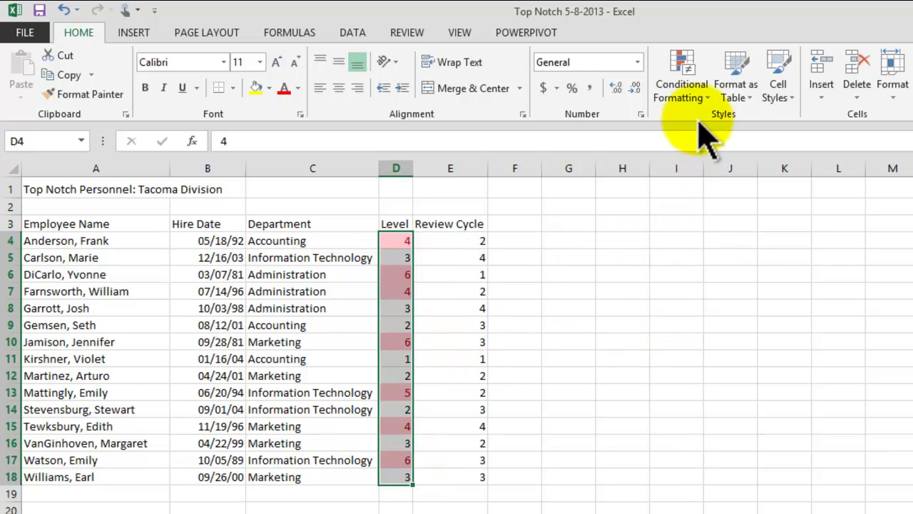
pyautogui.click(702, 96)
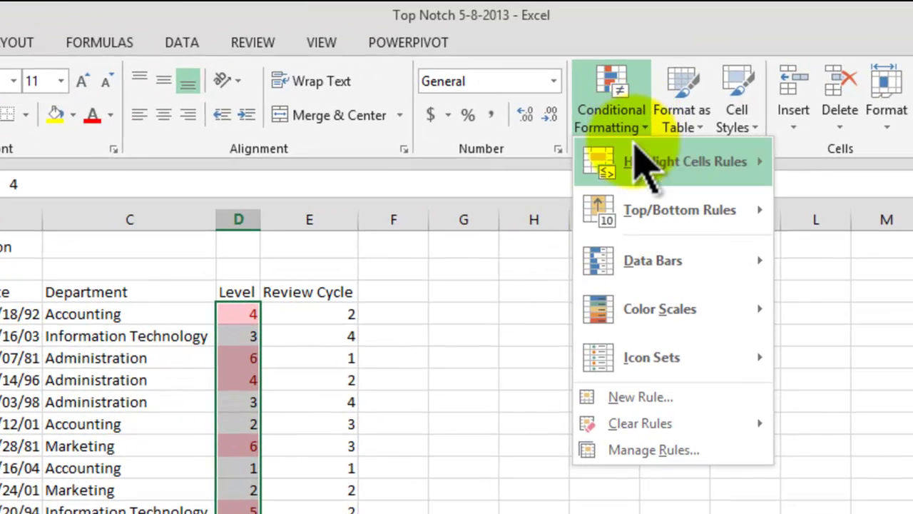
pyautogui.click(645, 450)
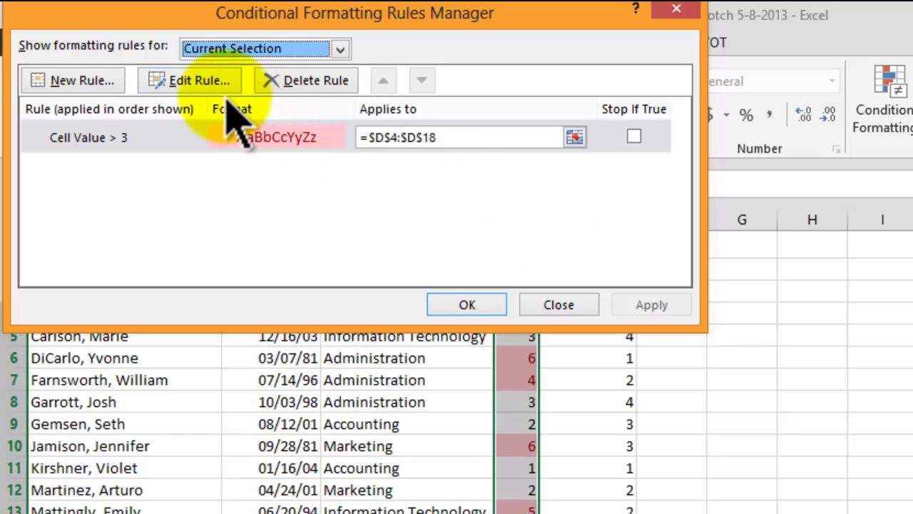
pyautogui.click(189, 86)
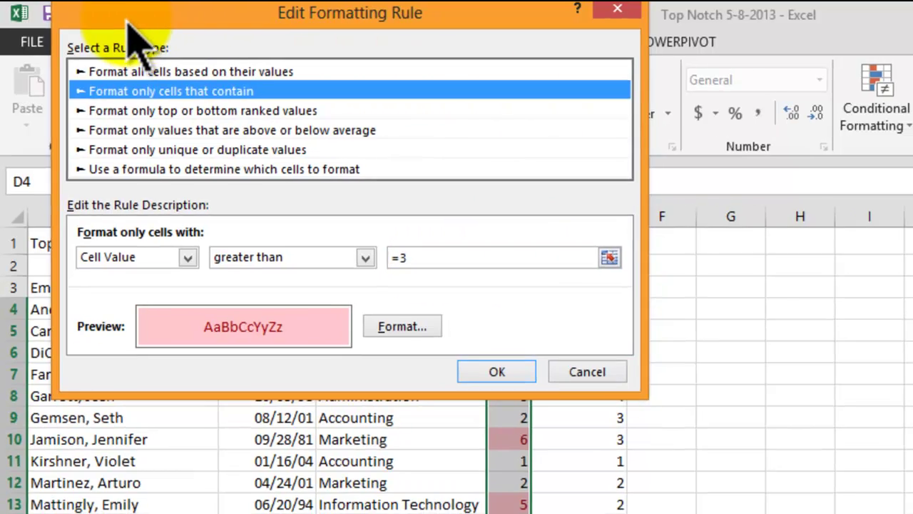
pyautogui.moveTo(126, 25); pyautogui.dragTo(541, 67)
pyautogui.moveTo(409, 49); pyautogui.dragTo(503, 36)
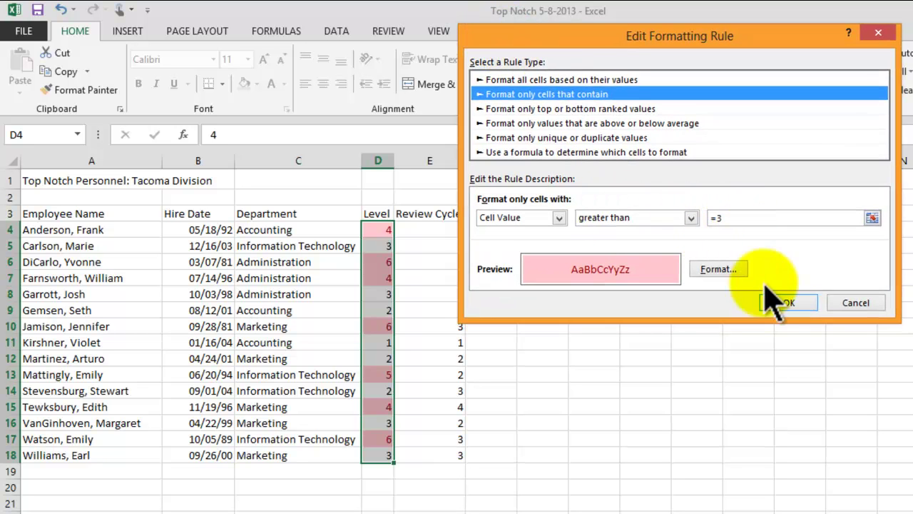
pyautogui.click(747, 220)
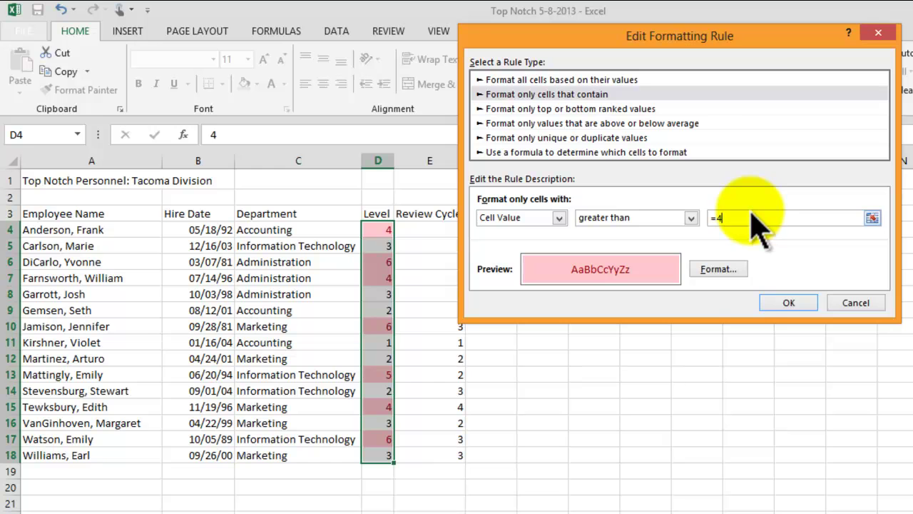
pyautogui.click(788, 303)
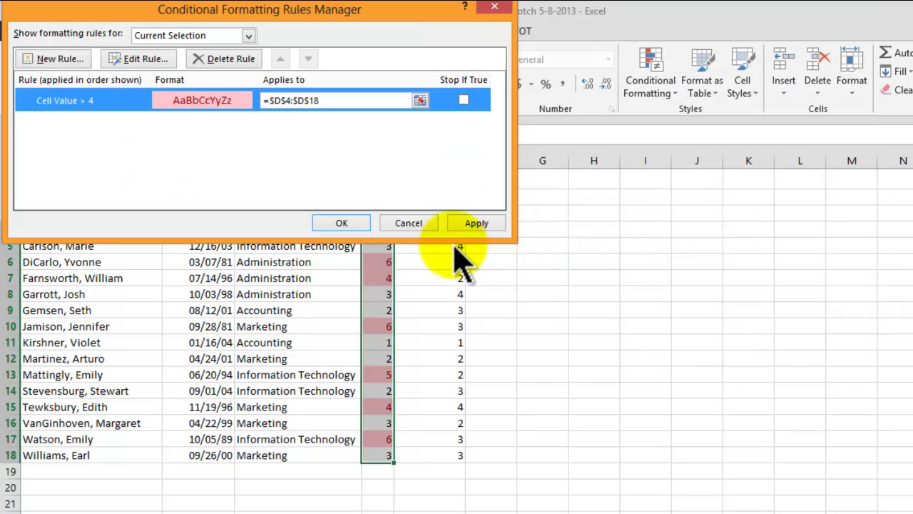
pyautogui.click(474, 222)
pyautogui.click(340, 223)
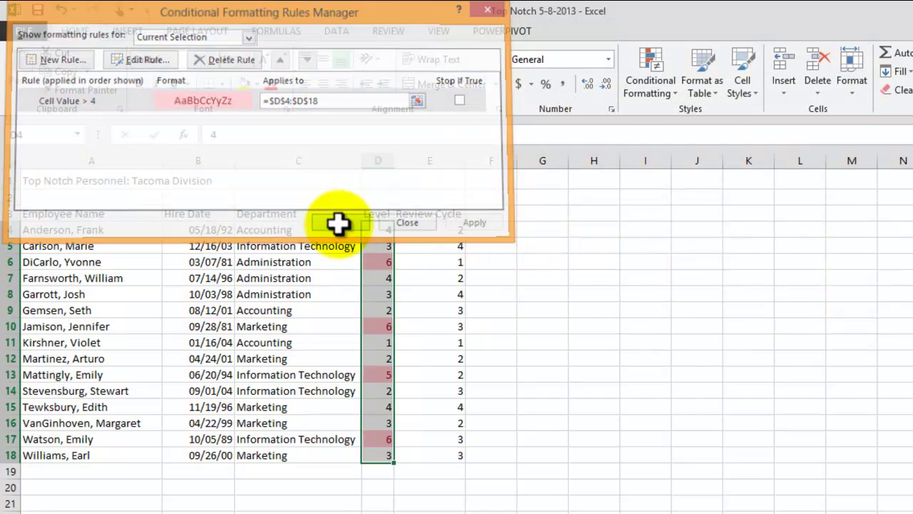
pyautogui.click(579, 230)
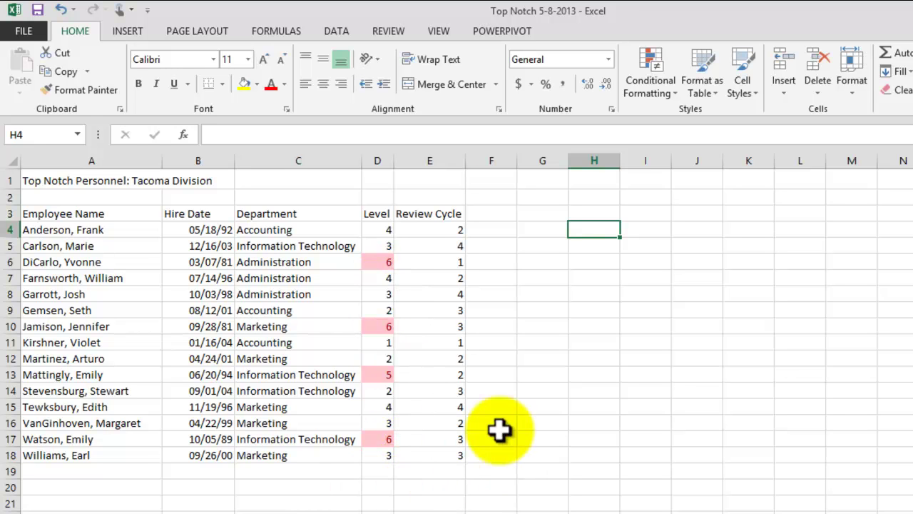
# Highlight the Review Cycle values in E4:E18 that are equal to 4 with Green Fill with Dark Green Text
pyautogui.moveTo(449, 230); pyautogui.dragTo(460, 449)
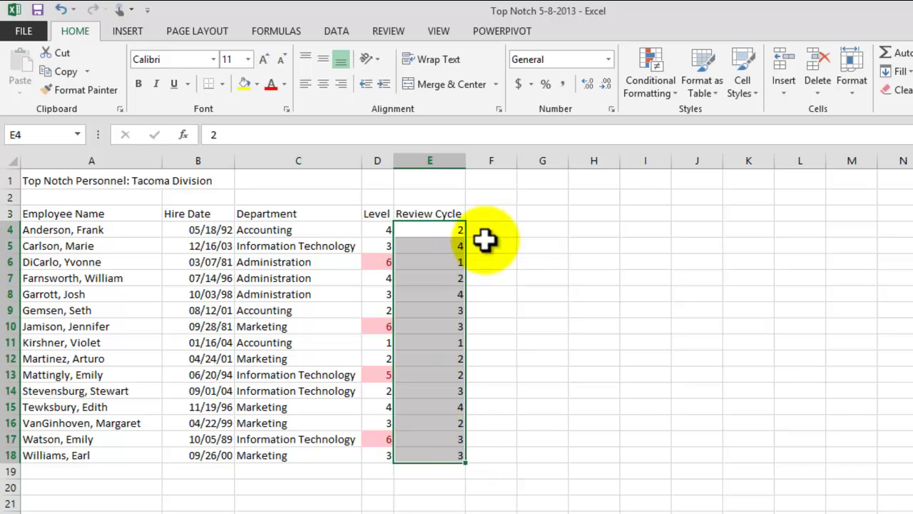
pyautogui.click(664, 92)
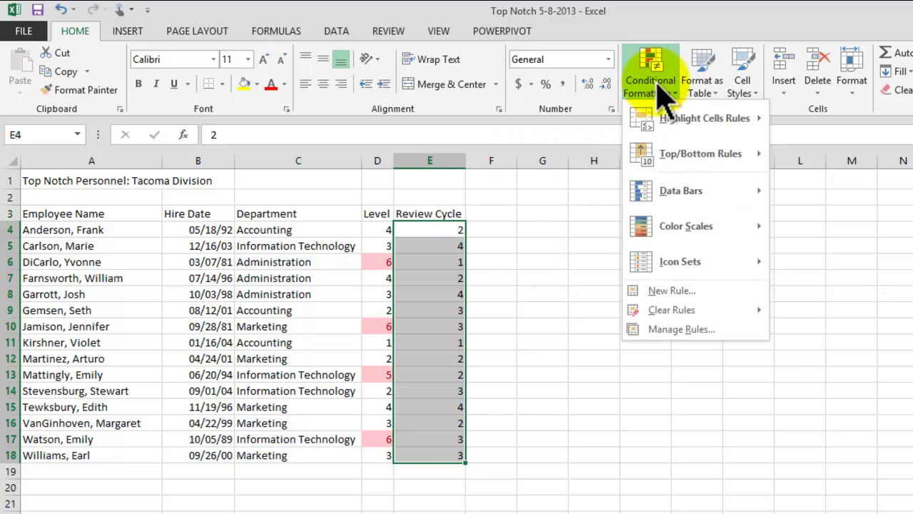
pyautogui.moveTo(719, 120)
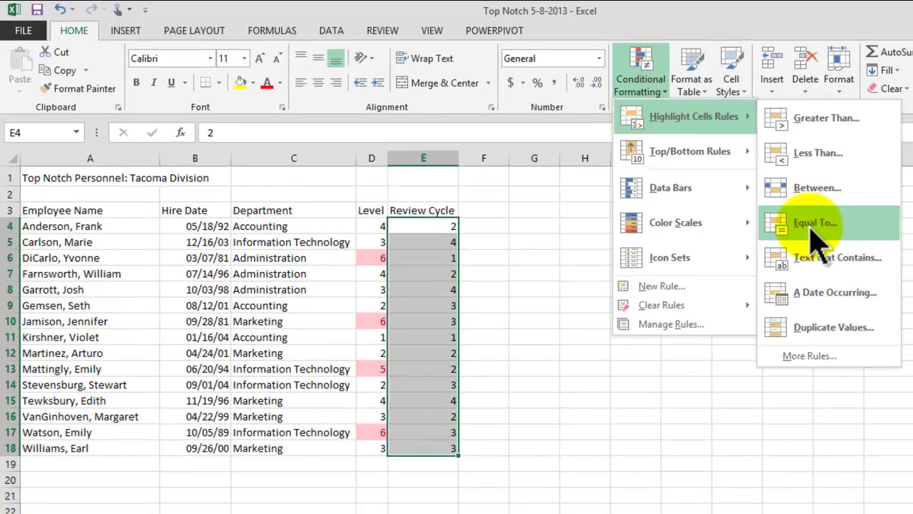
pyautogui.click(813, 232)
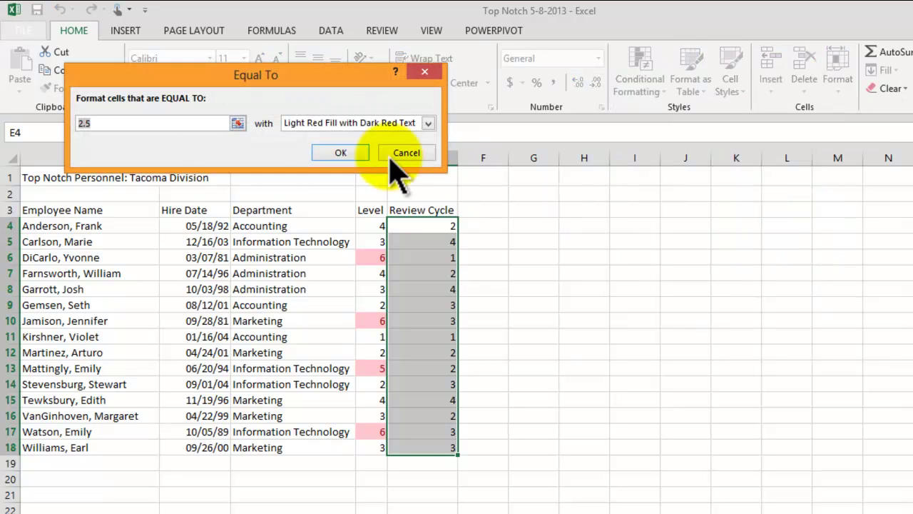
pyautogui.write('4')
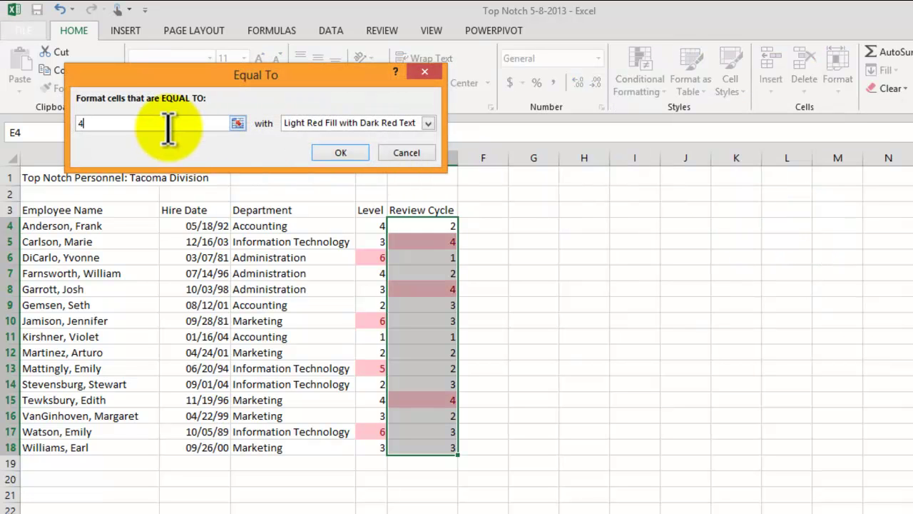
pyautogui.click(428, 123)
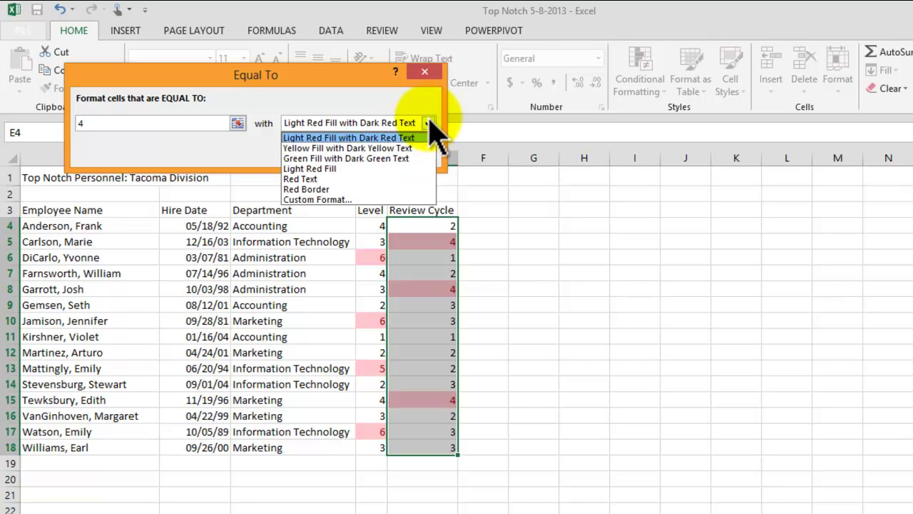
pyautogui.click(361, 159)
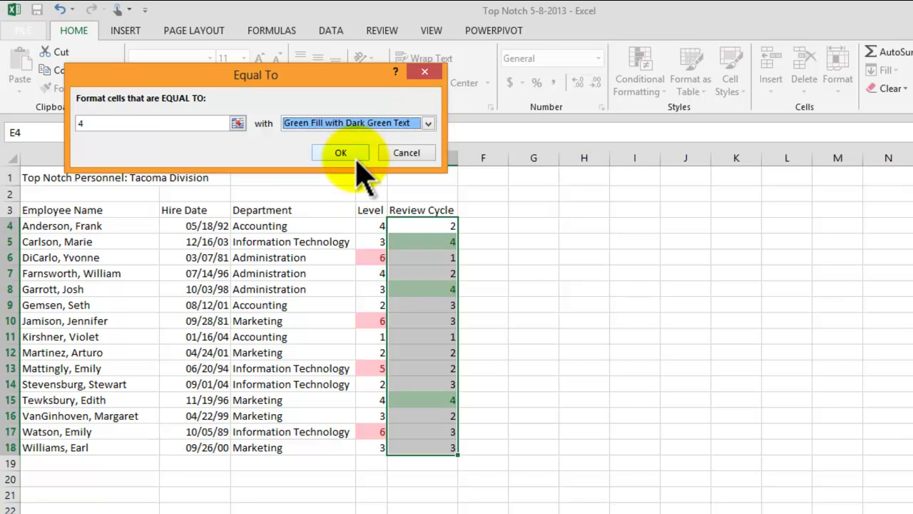
pyautogui.click(336, 153)
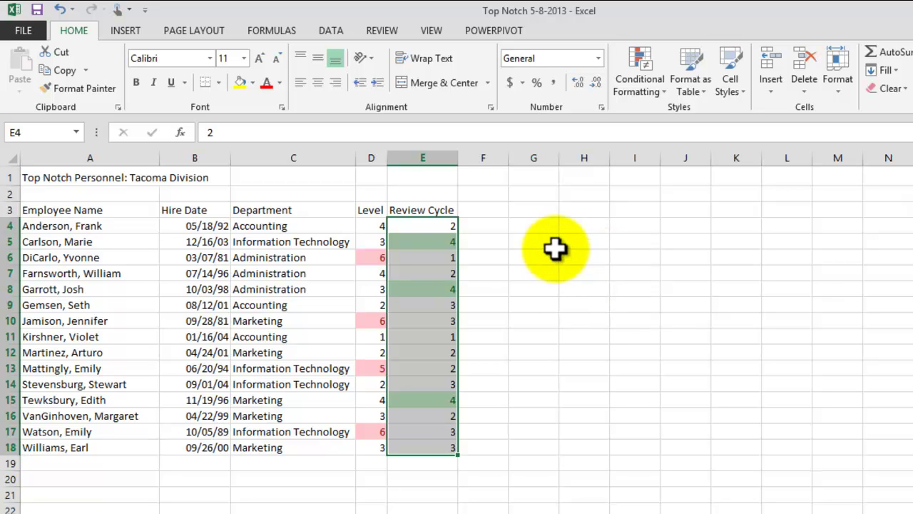
pyautogui.click(561, 226)
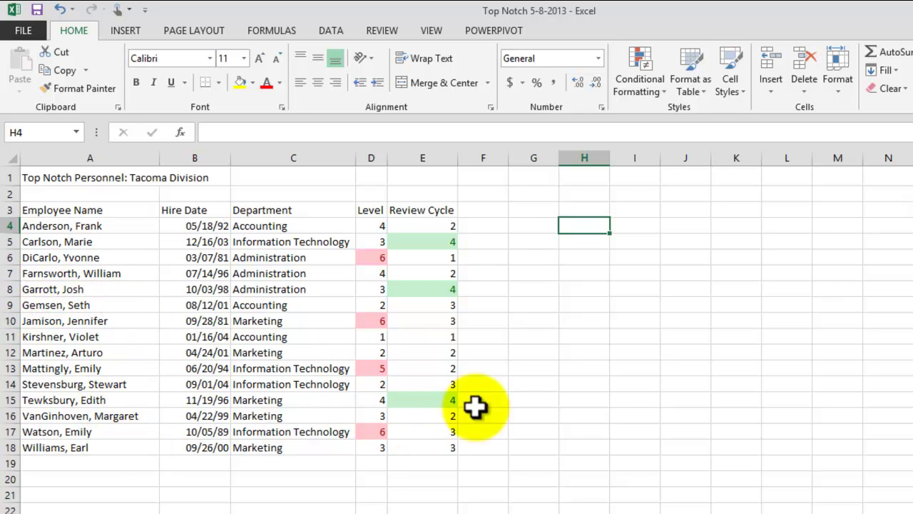
pyautogui.click(674, 386)
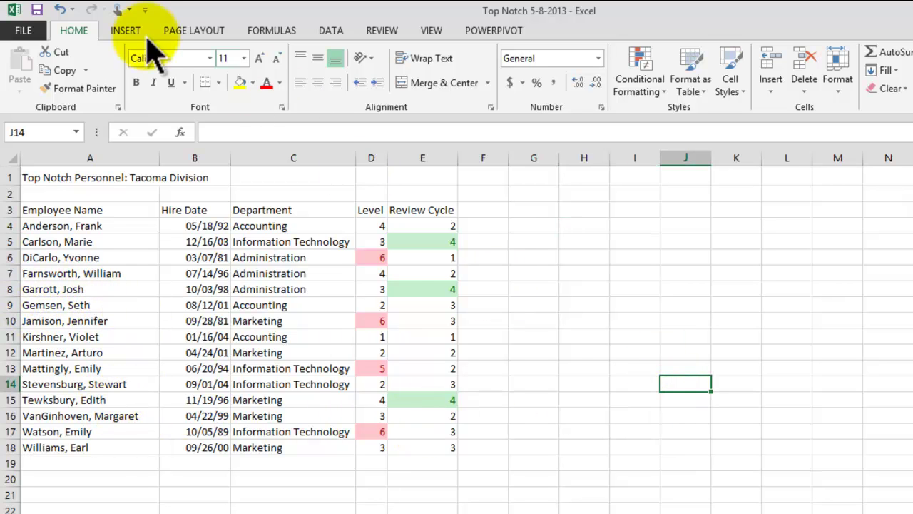
pyautogui.click(733, 335)
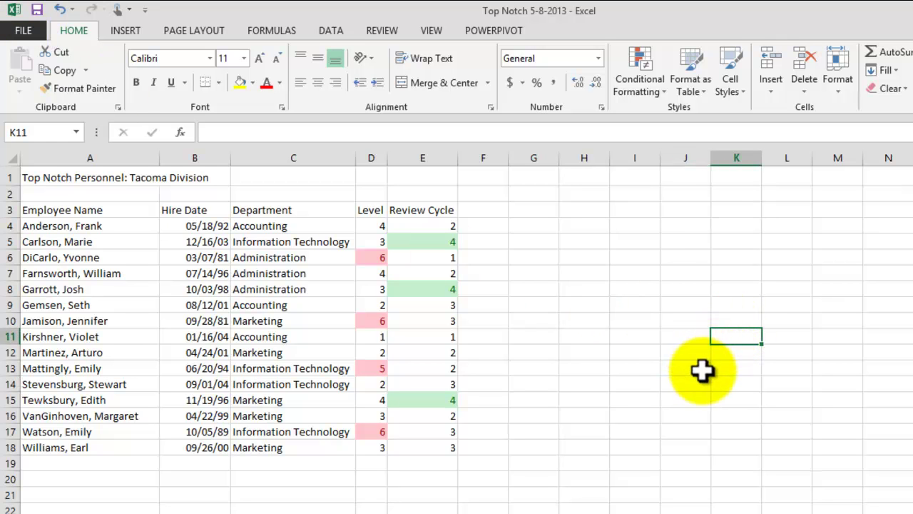
# Merge and center the title in row 1 across A1:E1 and set its font size to 16
pyautogui.moveTo(41, 179); pyautogui.dragTo(420, 177)
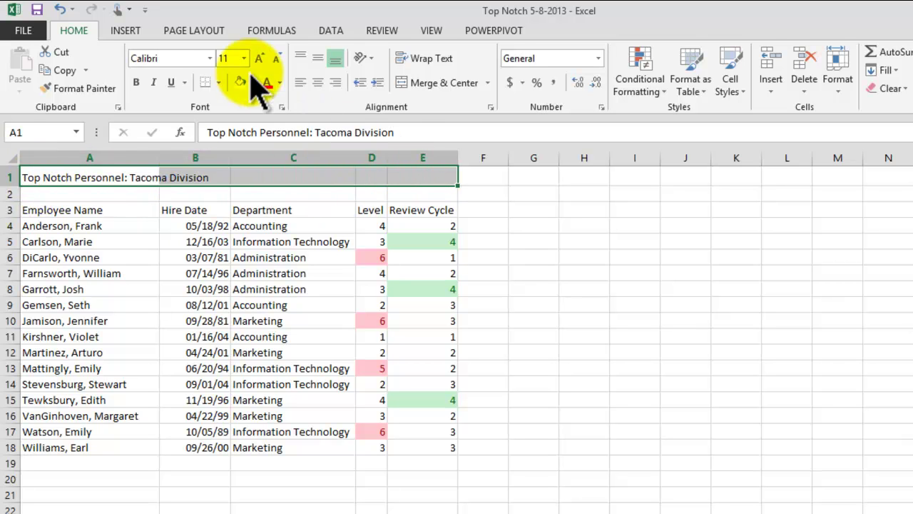
pyautogui.click(414, 84)
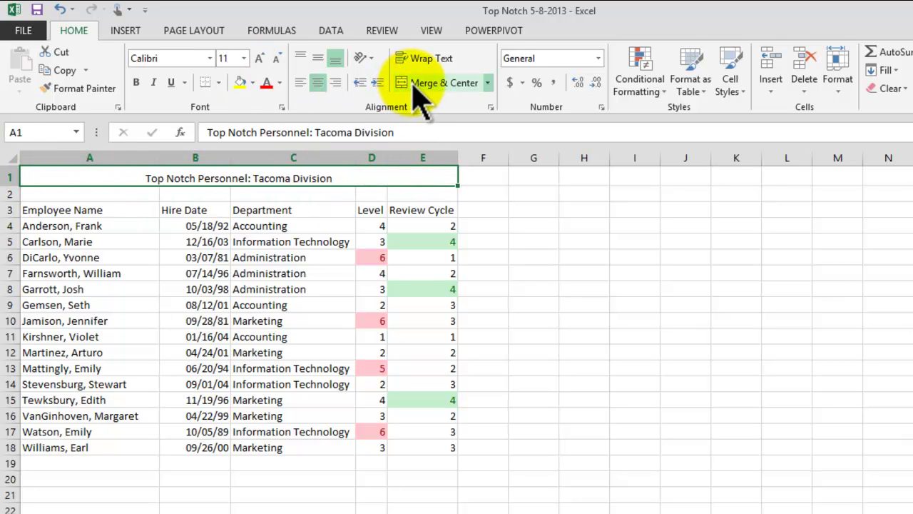
pyautogui.click(261, 59)
pyautogui.click(261, 59)
pyautogui.click(262, 59)
pyautogui.click(277, 58)
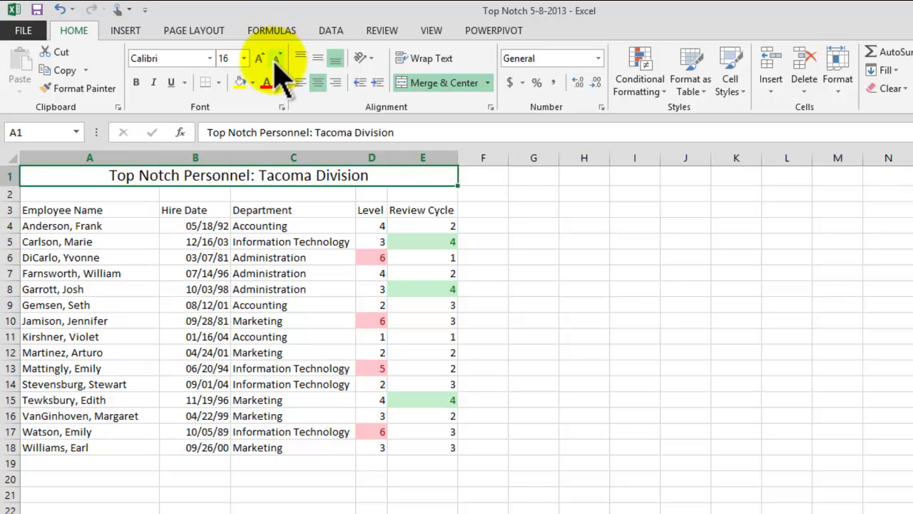
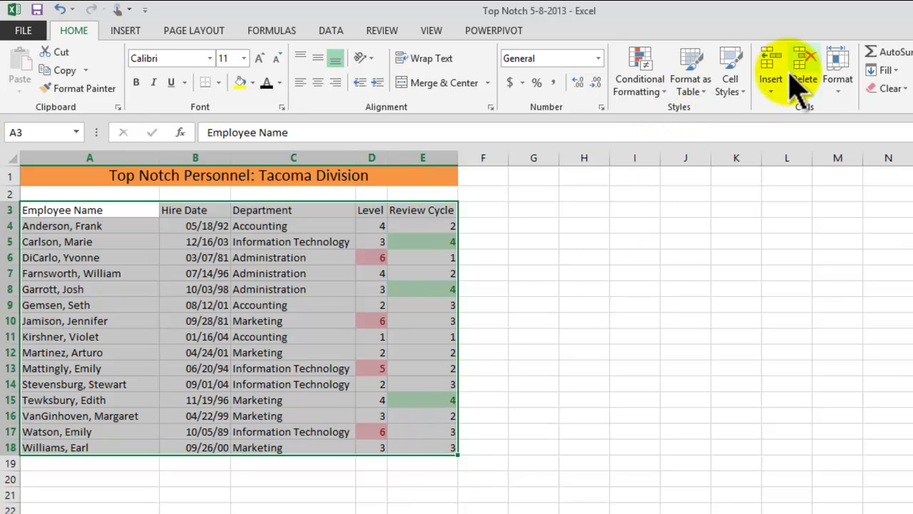
# Apply All Borders to the table in A3:E18 and fill its header cells A3:E3 with yellow
pyautogui.click(218, 83)
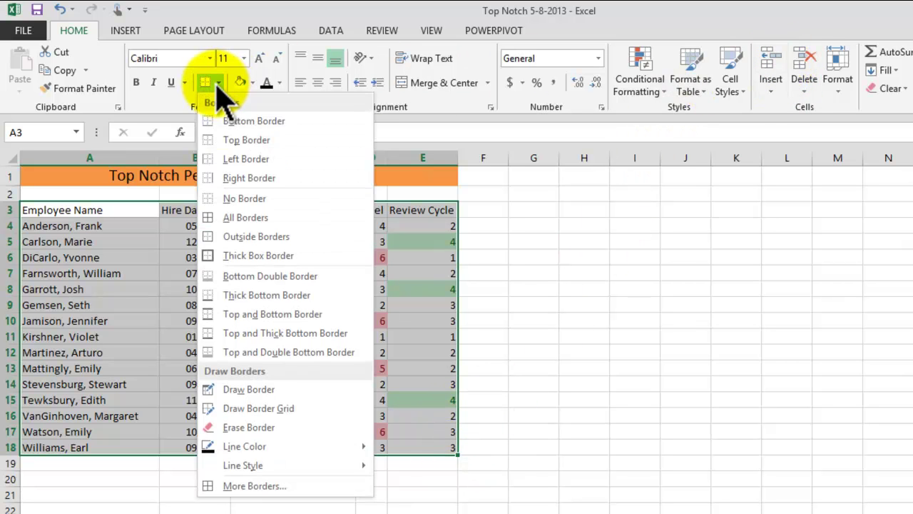
pyautogui.click(236, 216)
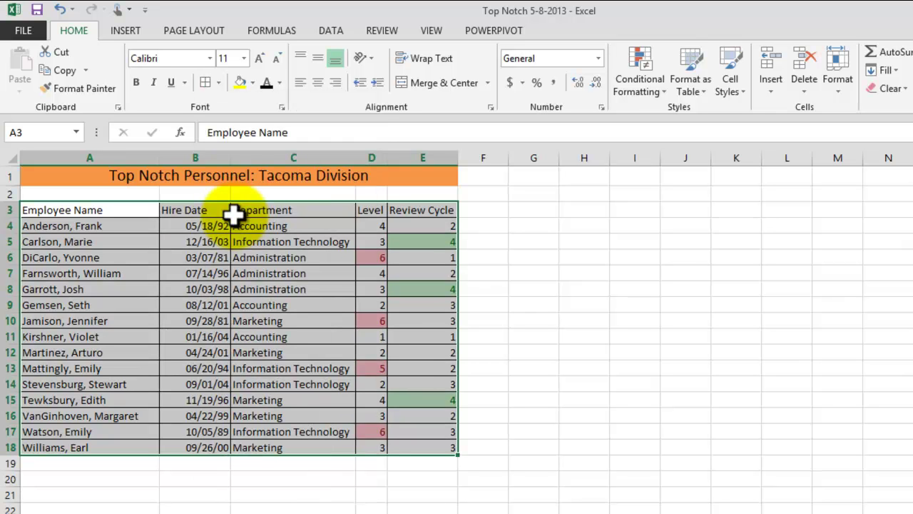
pyautogui.moveTo(102, 209); pyautogui.dragTo(403, 207)
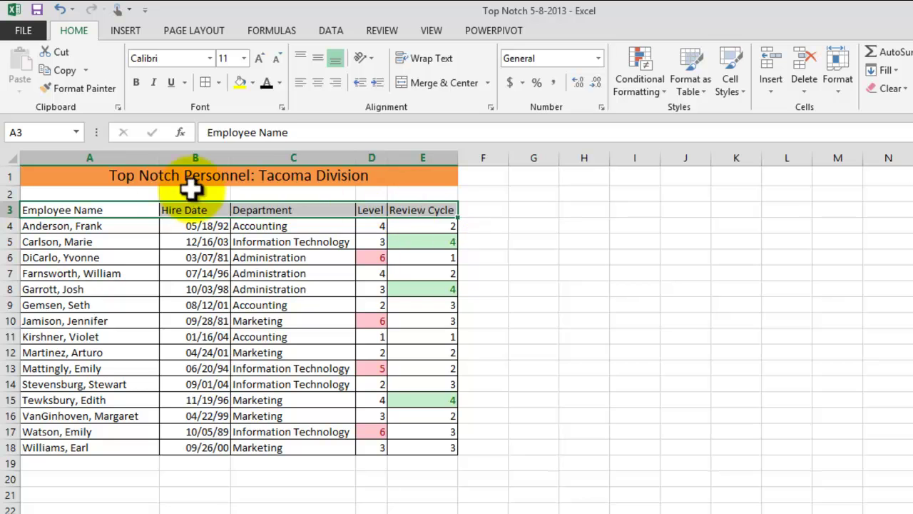
pyautogui.click(242, 84)
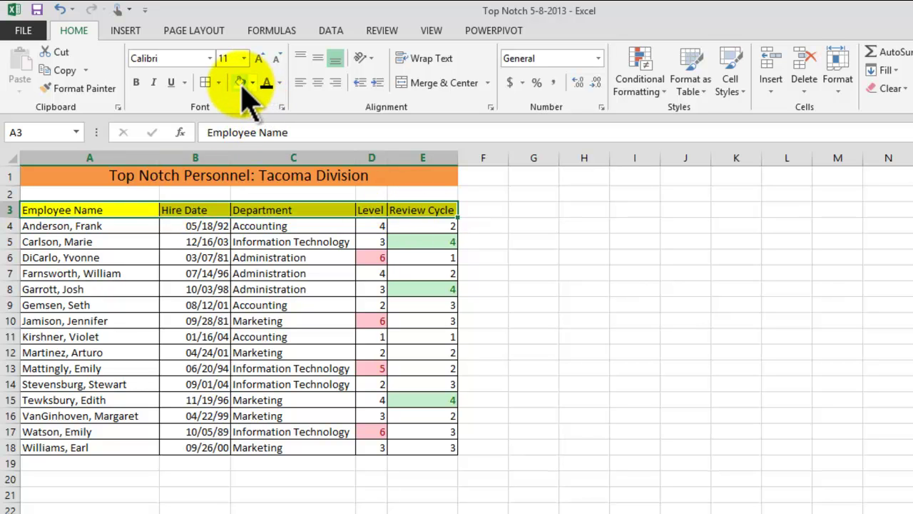
pyautogui.click(634, 289)
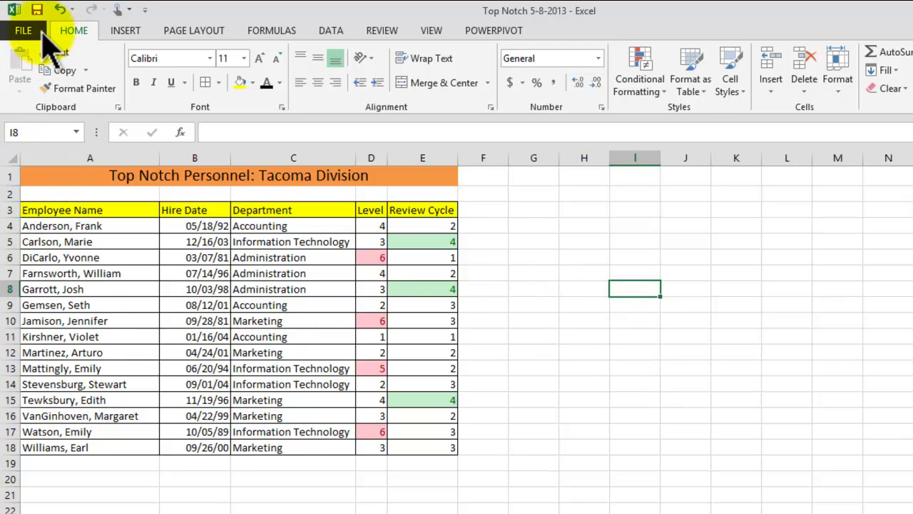
pyautogui.click(635, 383)
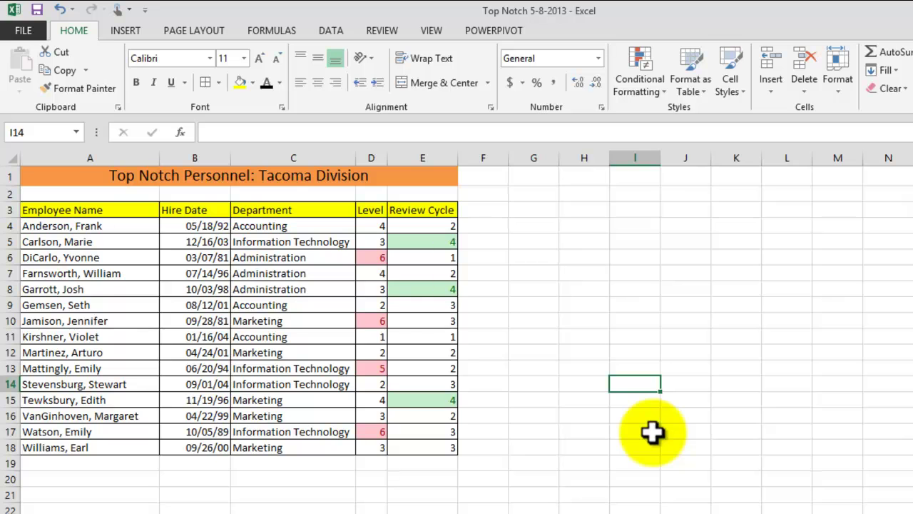
# Insert a new comment on the Level value in cell D6
pyautogui.click(370, 257)
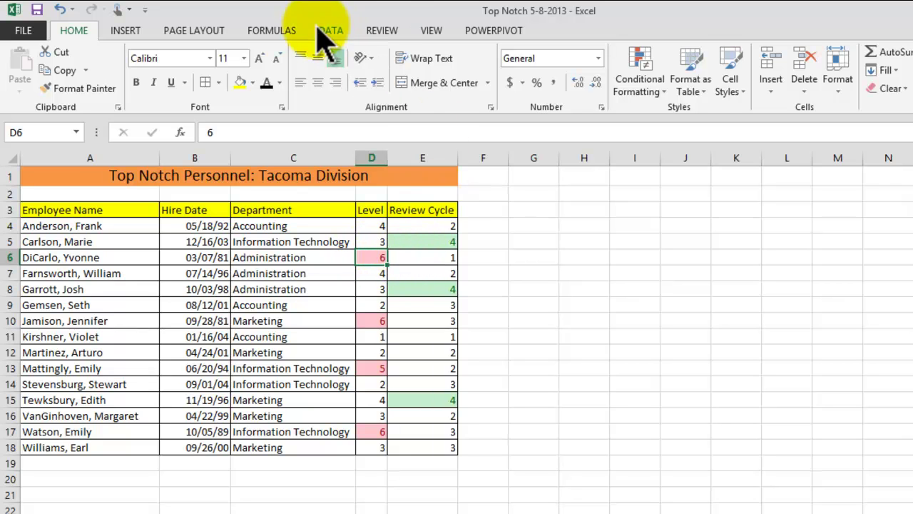
pyautogui.click(382, 30)
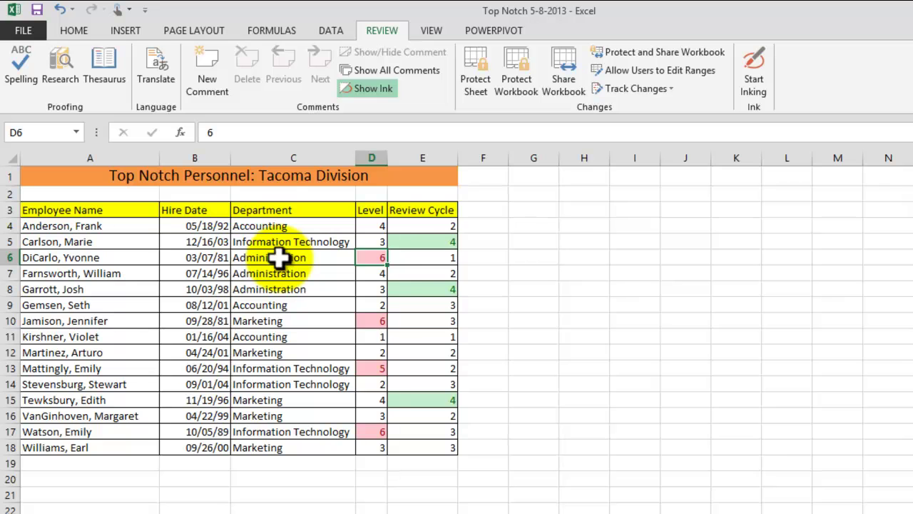
pyautogui.click(218, 71)
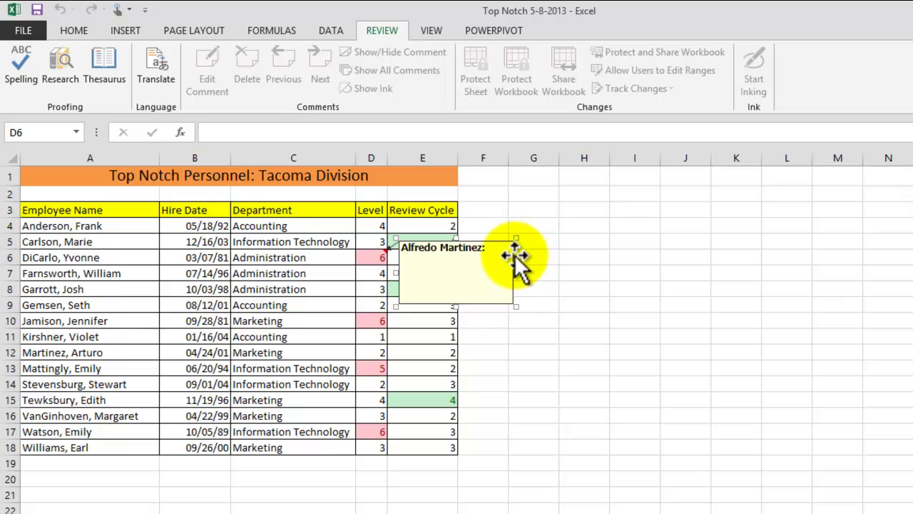
pyautogui.moveTo(576, 252); pyautogui.dragTo(580, 224)
pyautogui.click(582, 212)
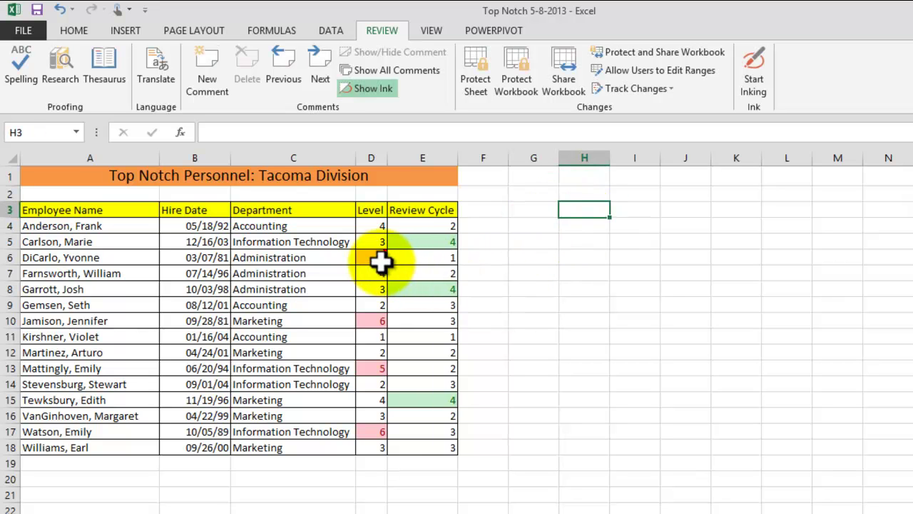
pyautogui.click(378, 257)
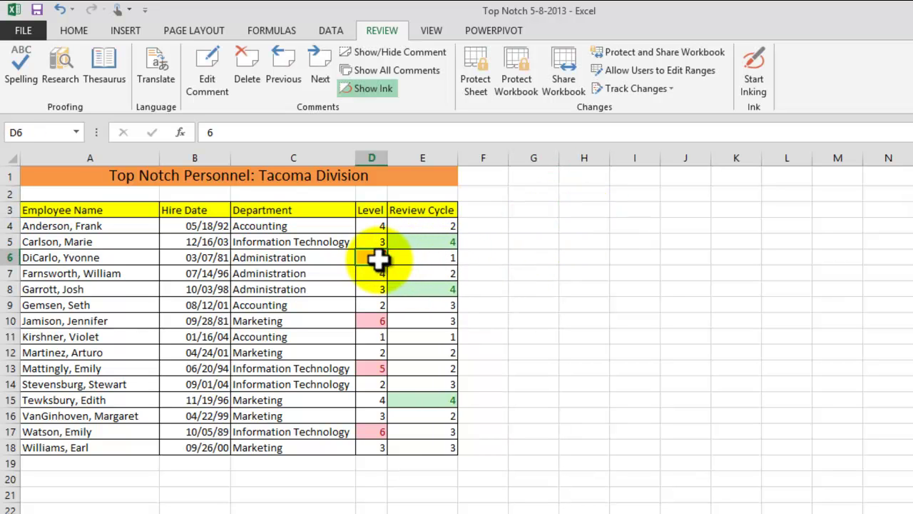
# Close the comment on cell D6 and display it again to check how it looks
pyautogui.click(581, 256)
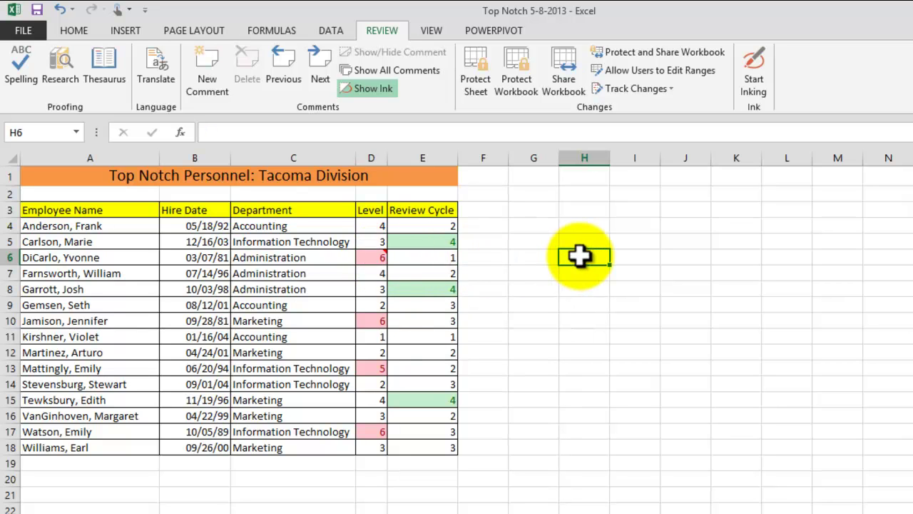
pyautogui.moveTo(383, 257)
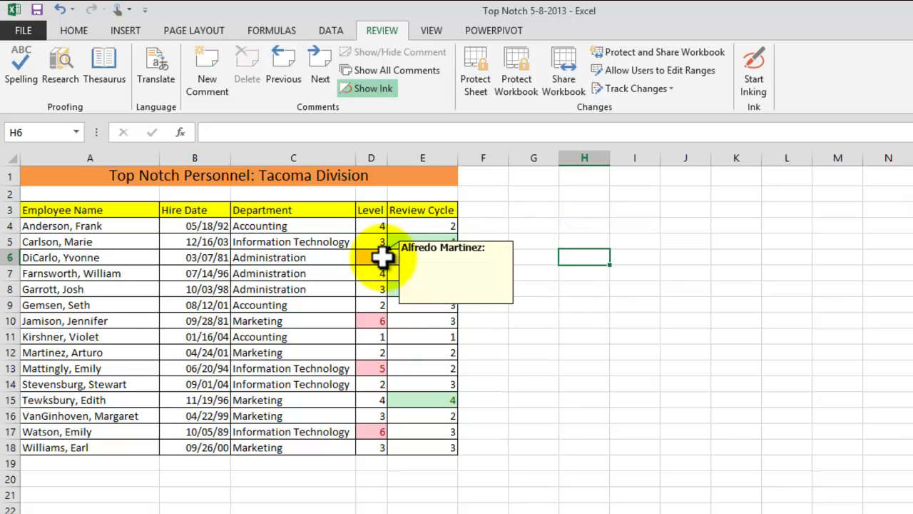
pyautogui.click(631, 278)
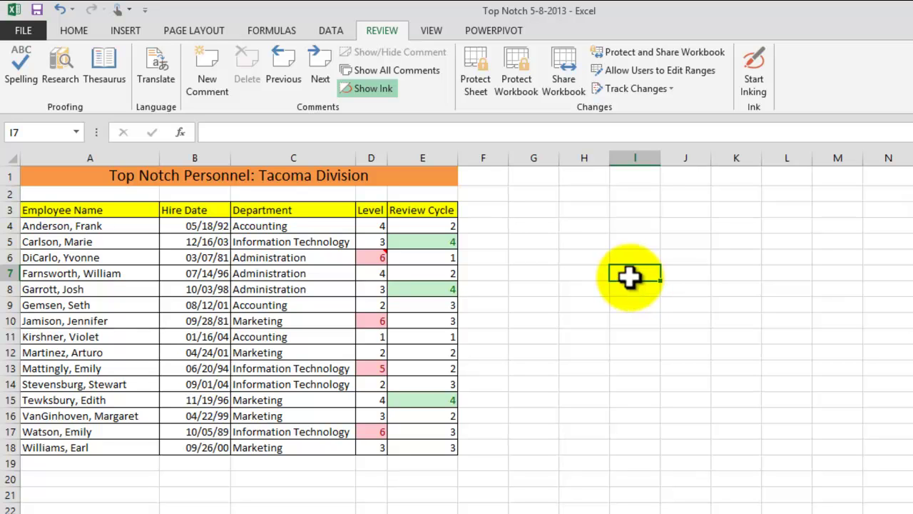
pyautogui.moveTo(379, 257)
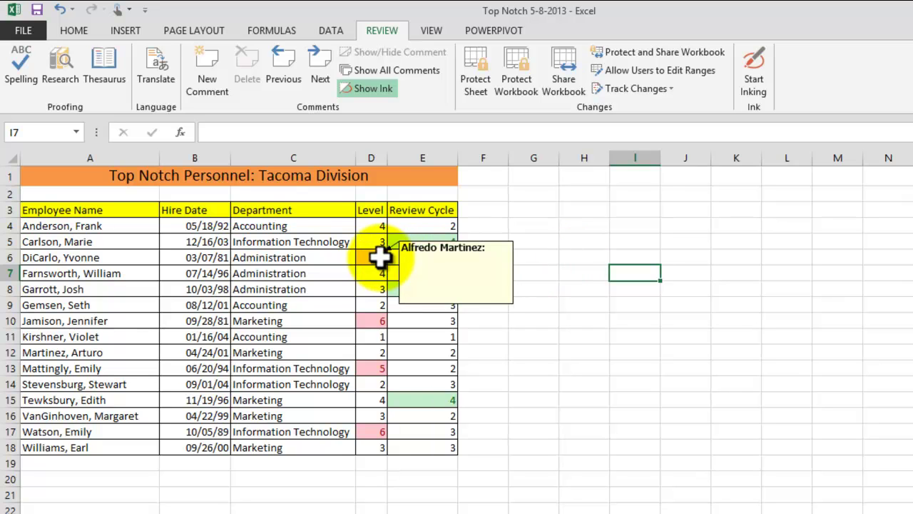
# Open the comment on cell D6 for editing and move its box to the blank area over columns F to H
pyautogui.click(374, 257)
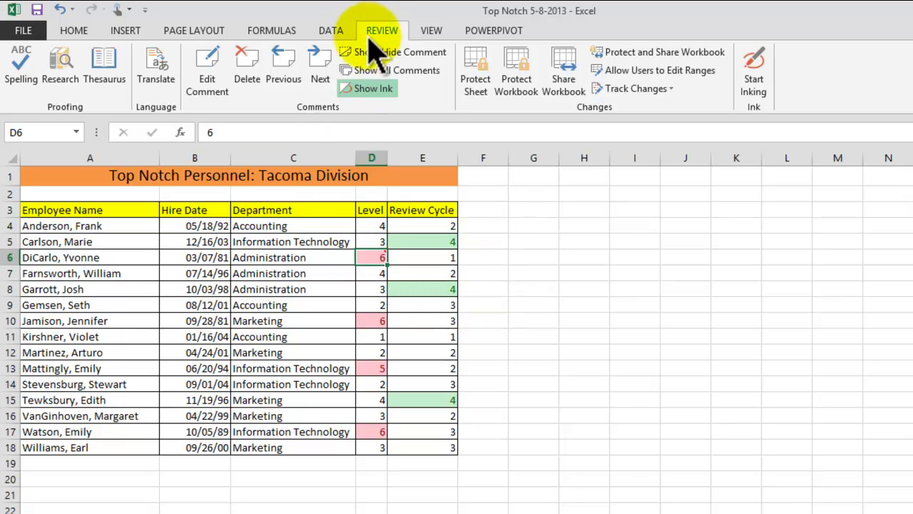
pyautogui.click(208, 78)
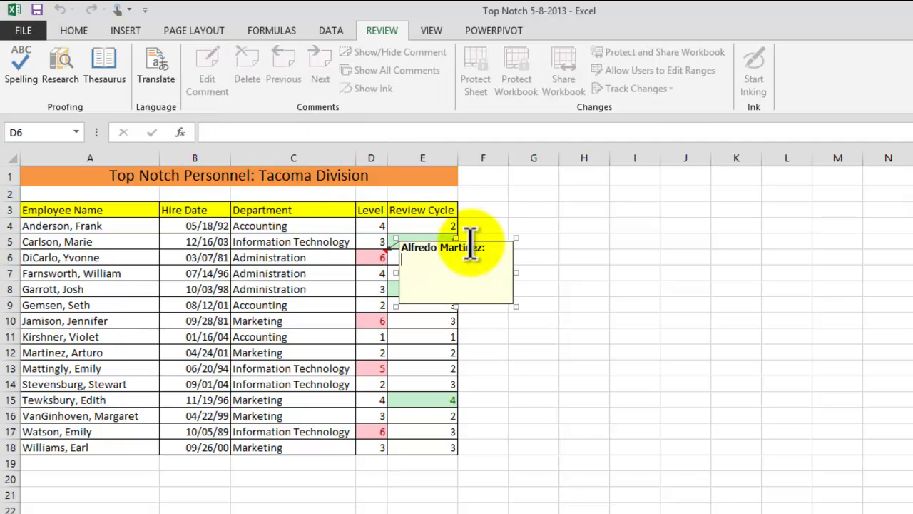
pyautogui.click(513, 260)
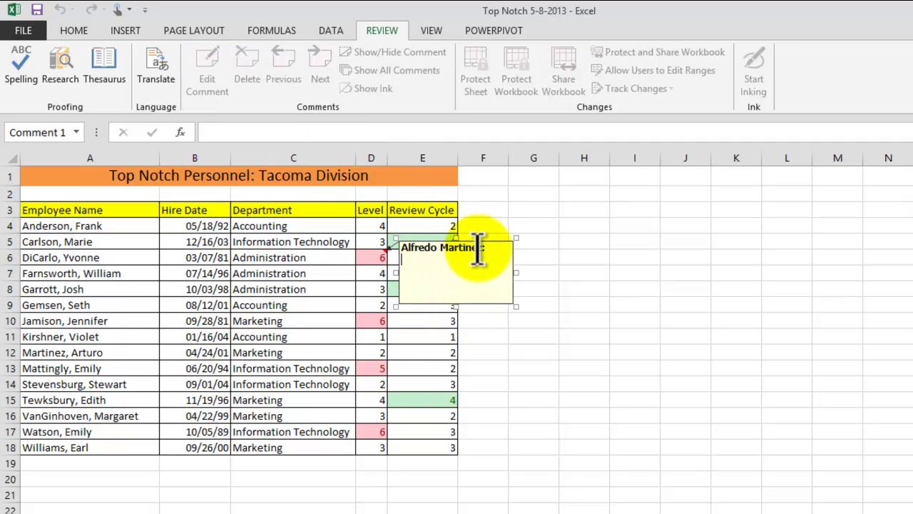
pyautogui.moveTo(485, 238); pyautogui.dragTo(566, 216)
pyautogui.click(490, 245)
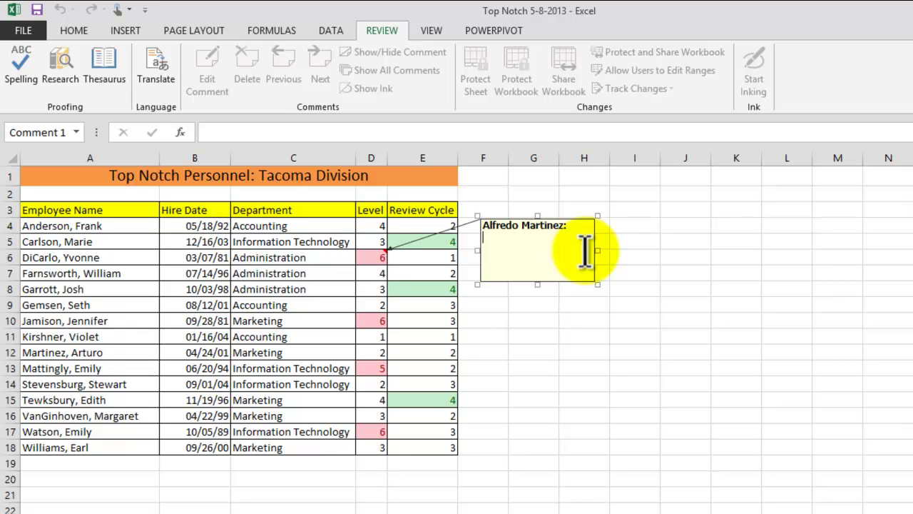
# Write the D6 comment: the addressee's first name followed by "this employee is on level 6 she needs extra benefits"
pyautogui.write('Eric this employee')
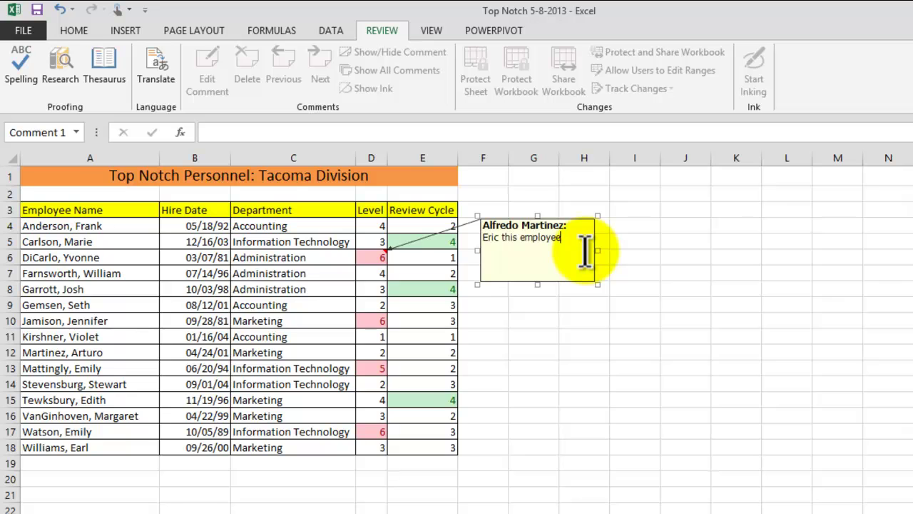
pyautogui.write(' i')
pyautogui.write('s on level')
pyautogui.write(' 6')
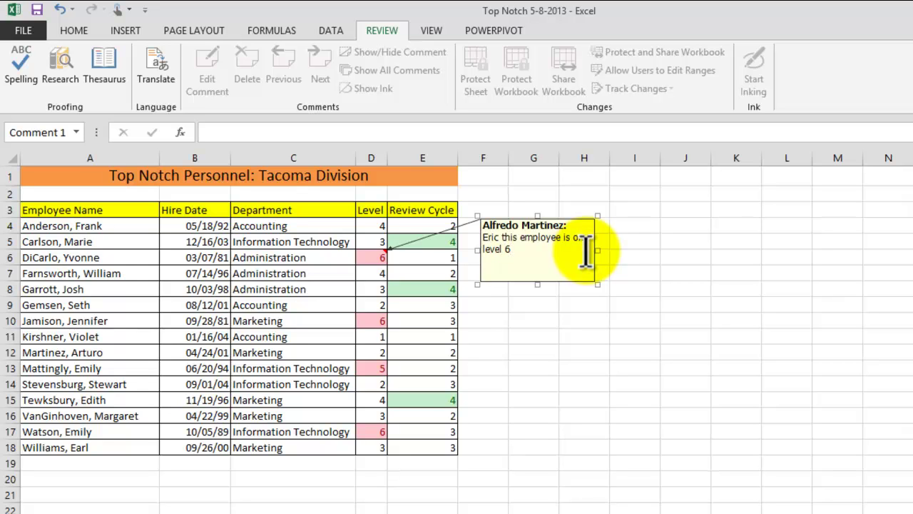
pyautogui.write(' we')
pyautogui.press('BackSpace')
pyautogui.press('BackSpace')
pyautogui.write('she need a')
pyautogui.press('BackSpace')
pyautogui.press('BackSpace')
pyautogui.press('BackSpace')
pyautogui.press('BackSpace')
pyautogui.write('ds extra benefits')
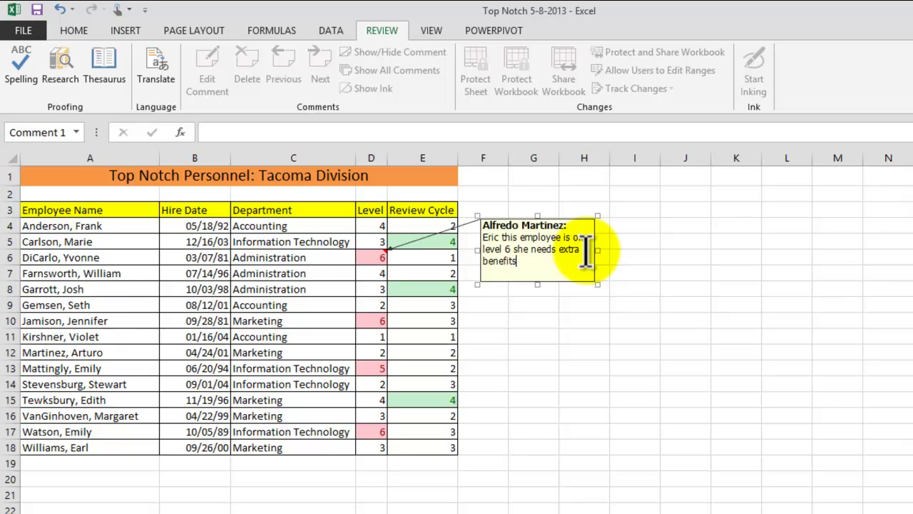
pyautogui.click(718, 269)
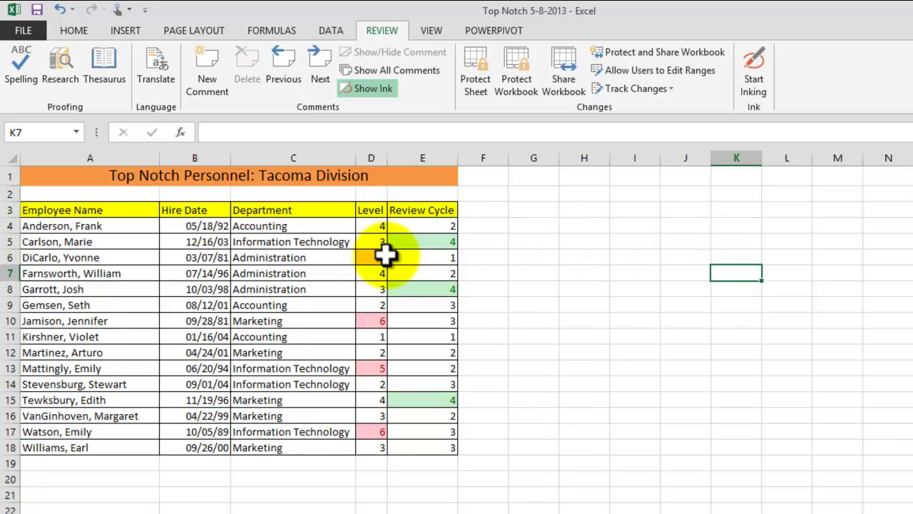
# Display the D6 comment, reopen it for editing with its text selected, and leave it
pyautogui.moveTo(373, 256)
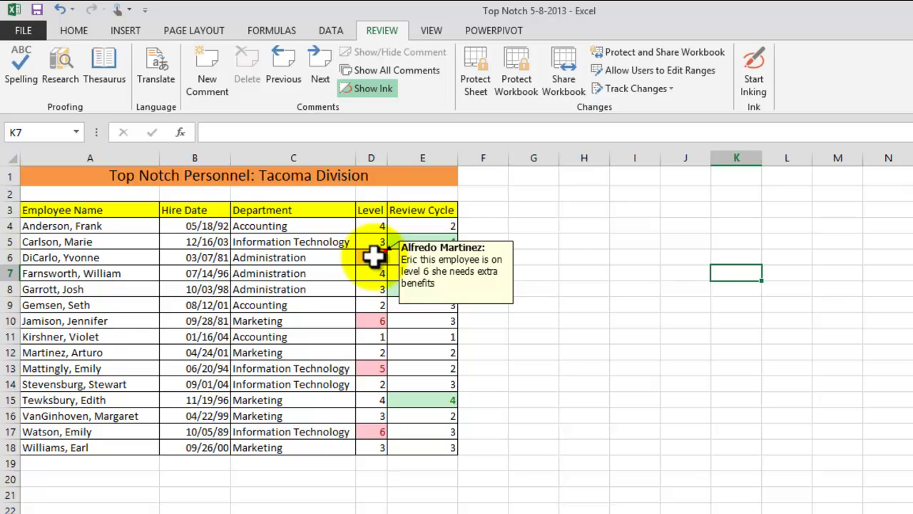
pyautogui.click(373, 257)
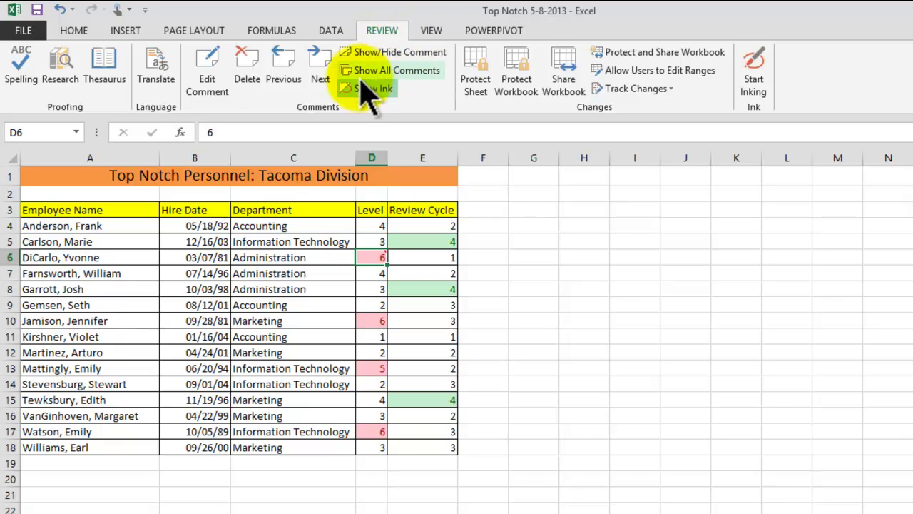
pyautogui.click(212, 77)
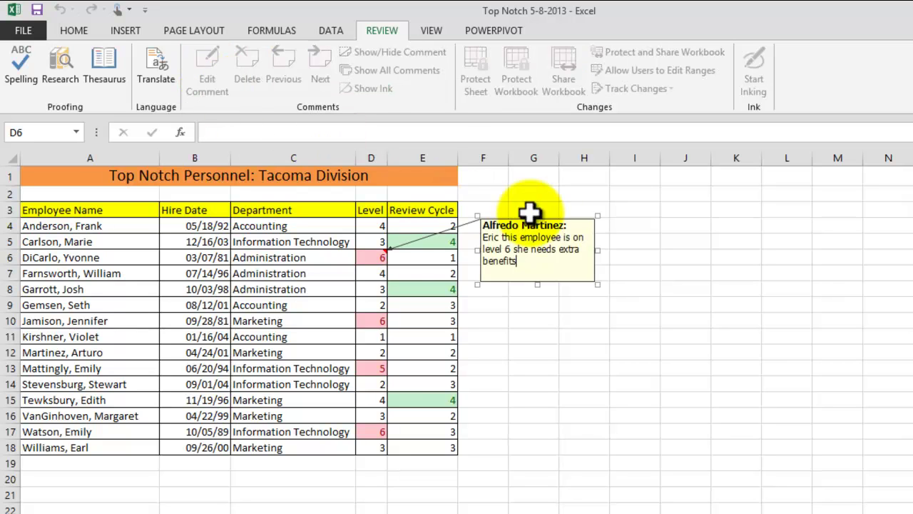
pyautogui.click(476, 227)
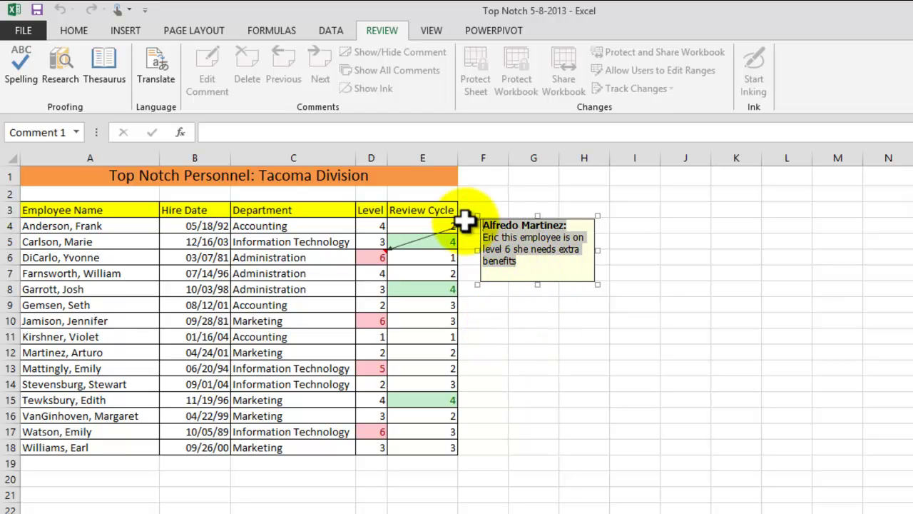
pyautogui.click(689, 276)
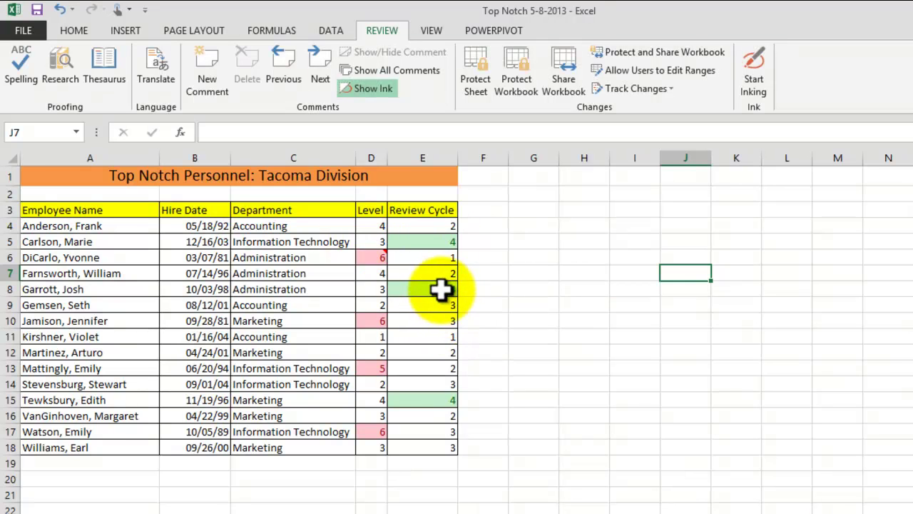
# Add a comment to cell E15 with the employee's first name followed by "is up for review"
pyautogui.click(445, 399)
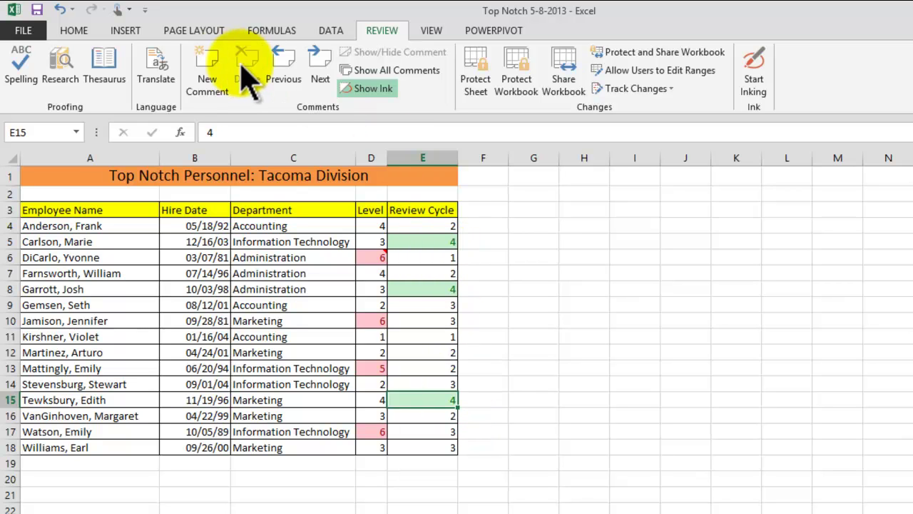
pyautogui.click(207, 71)
pyautogui.write('E ')
pyautogui.write('Mrs.')
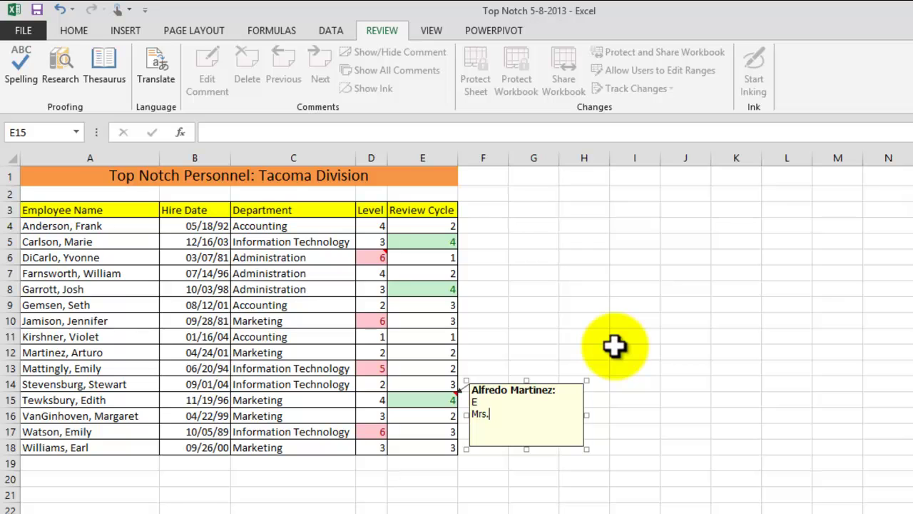
pyautogui.press('BackSpace')
pyautogui.press('BackSpace')
pyautogui.press('BackSpace')
pyautogui.press('BackSpace')
pyautogui.press('BackSpace')
pyautogui.press('BackSpace')
pyautogui.write('Edith is up for review')
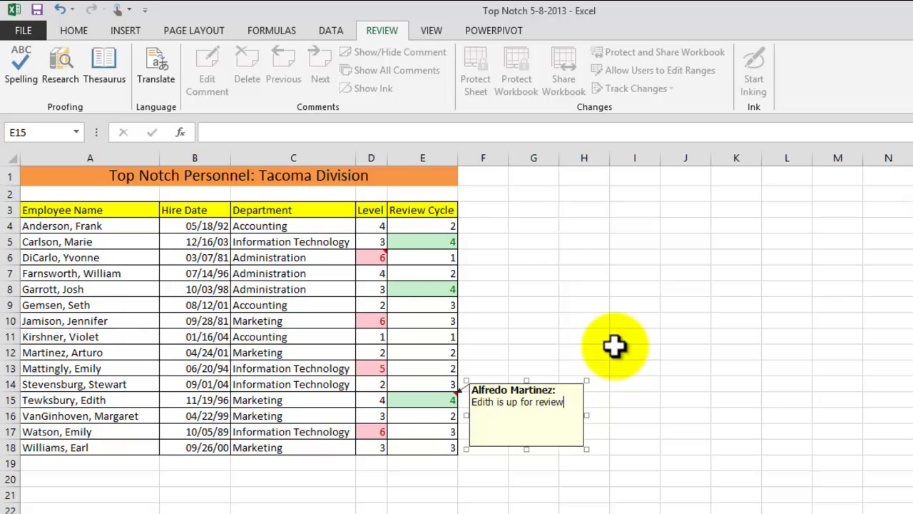
pyautogui.click(614, 339)
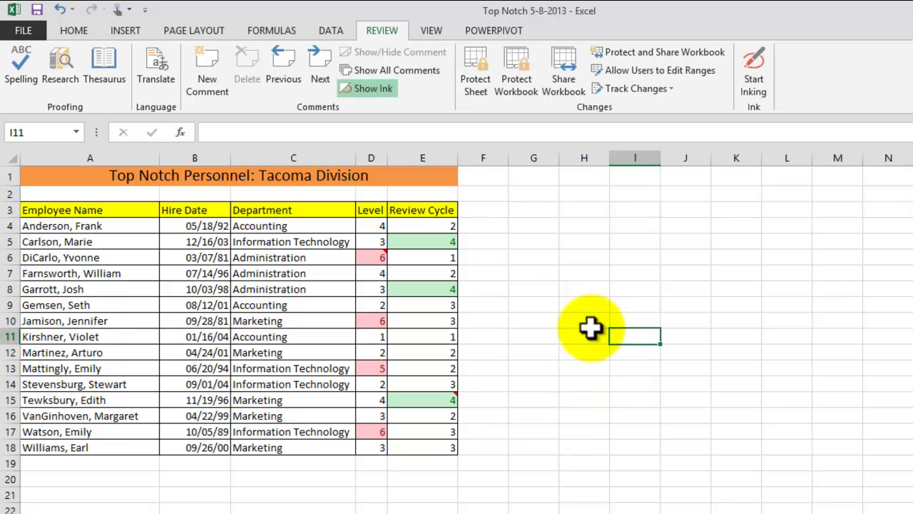
# Add a comment to cell E5 with the employee's first name followed by "is also up for review"
pyautogui.click(438, 242)
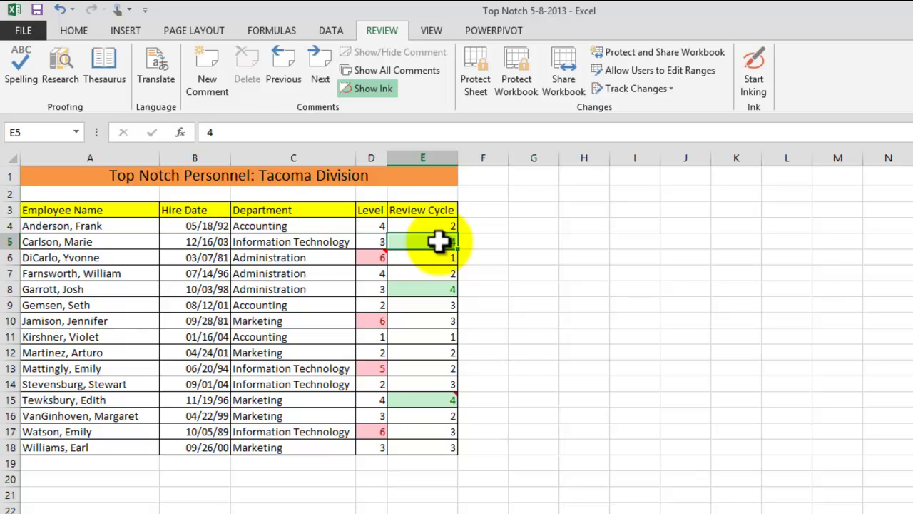
pyautogui.click(205, 75)
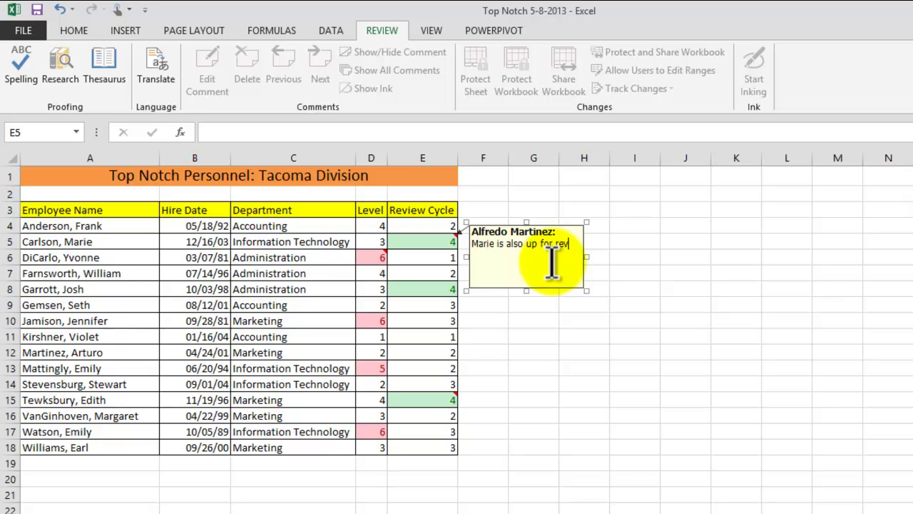
pyautogui.click(774, 333)
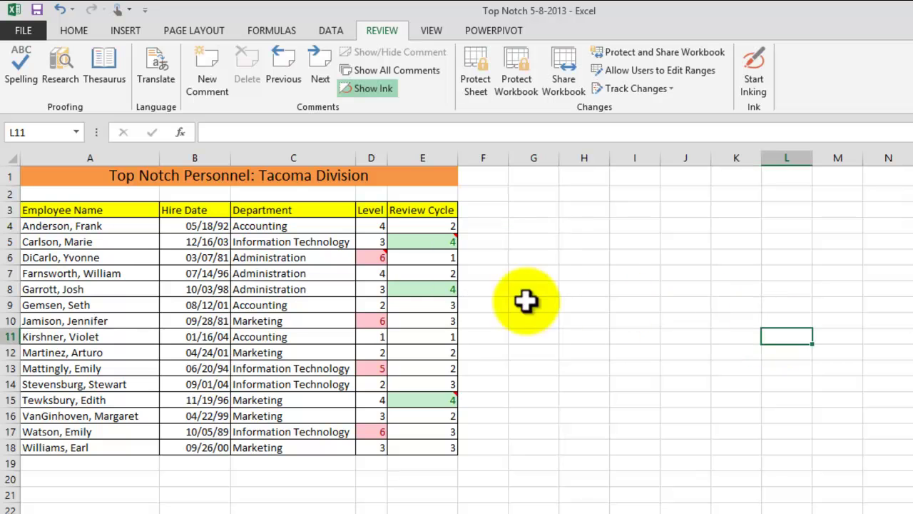
# Add a comment to cell E8 with the employee's first name followed by "is up for review"
pyautogui.click(438, 288)
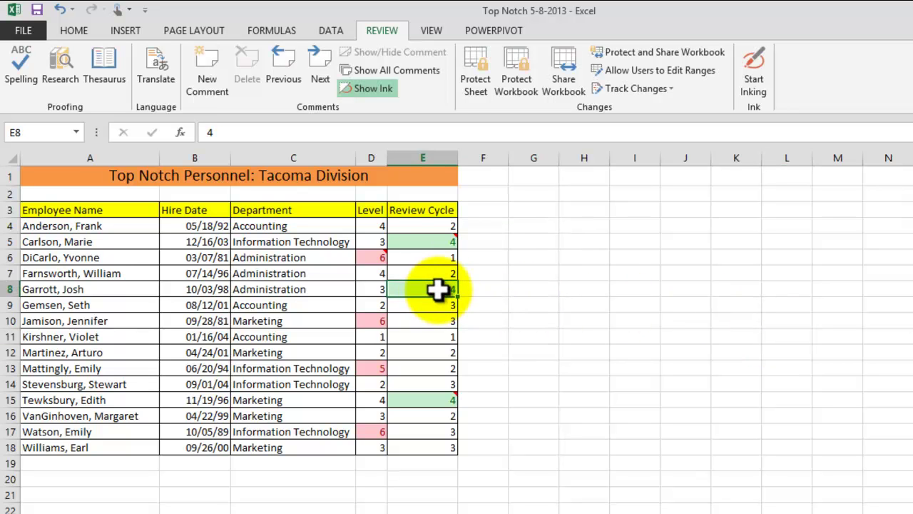
pyautogui.click(213, 80)
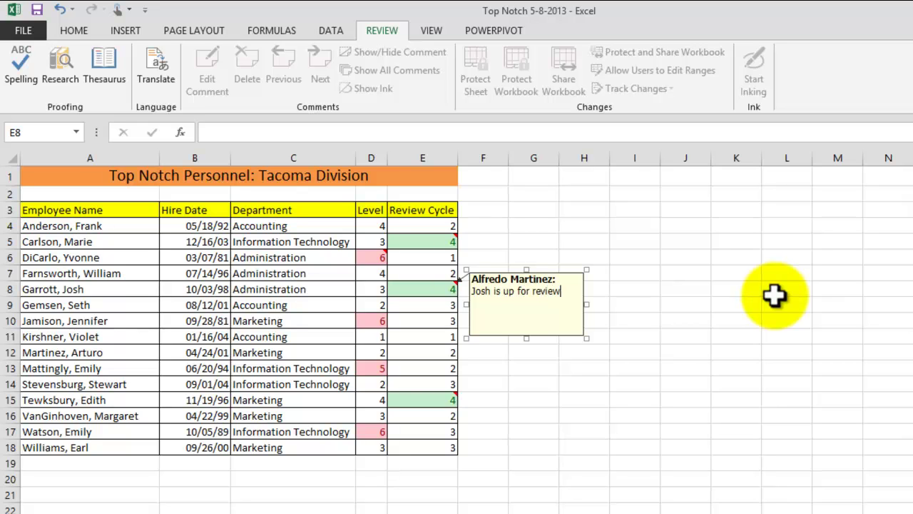
pyautogui.click(775, 295)
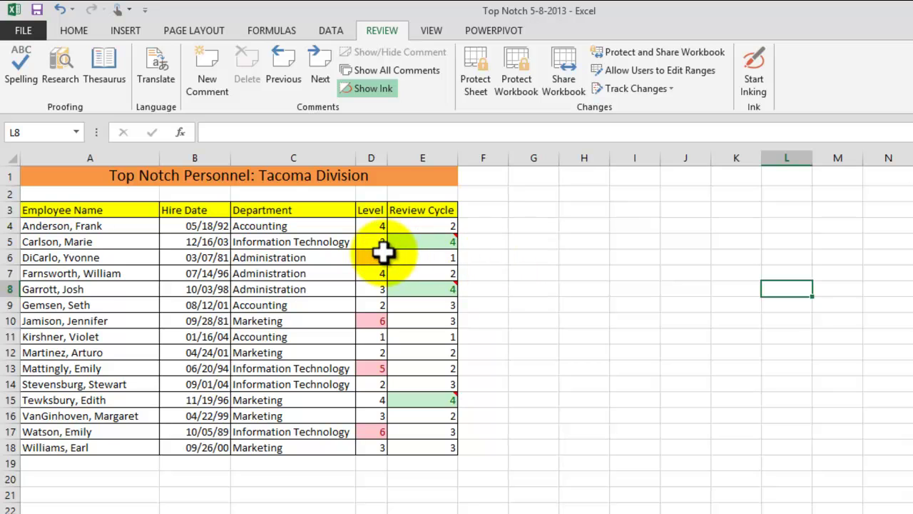
# Show all comments on the sheet at once
pyautogui.moveTo(379, 253)
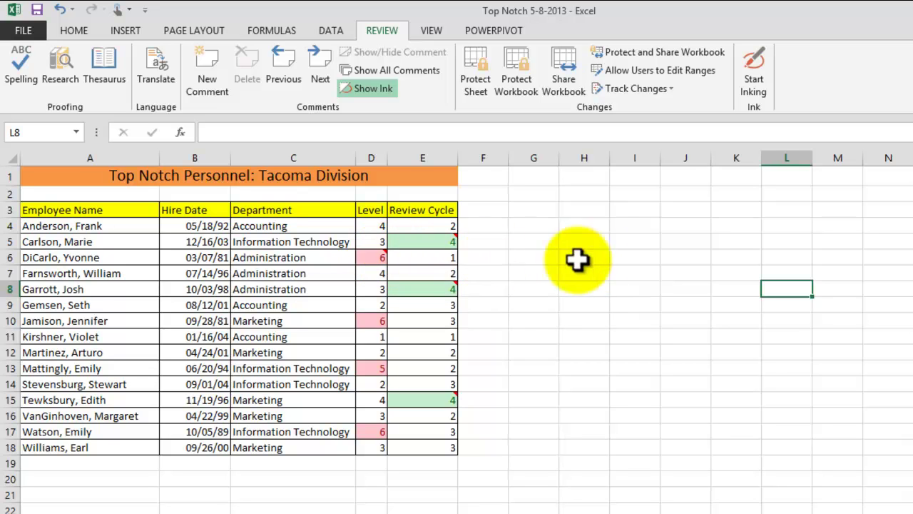
pyautogui.click(615, 242)
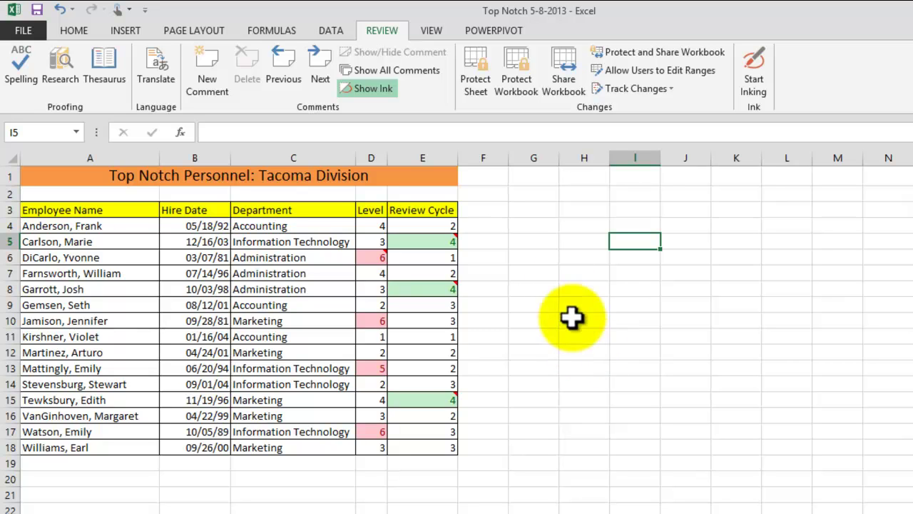
pyautogui.click(391, 71)
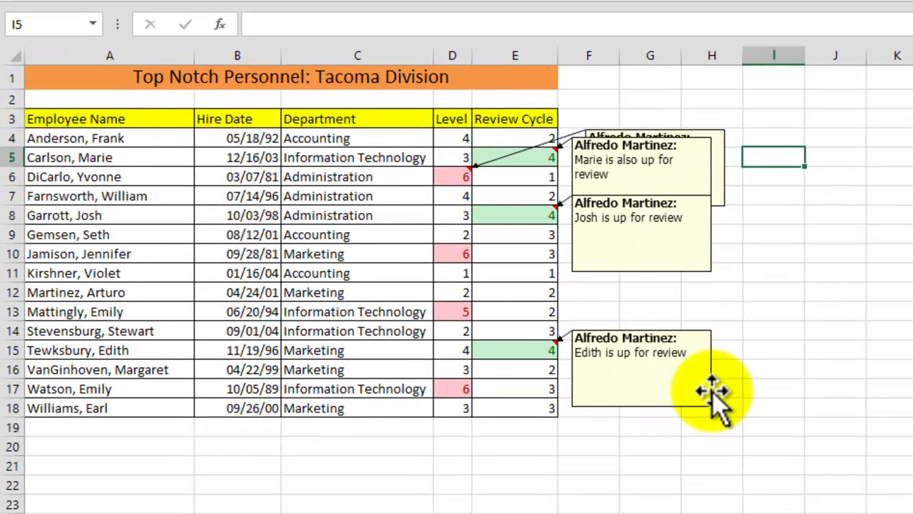
# Separate the overlapping comment boxes, shifting those of D6, E8 and E15 lower and the E5 one over columns I to K
pyautogui.moveTo(687, 405); pyautogui.dragTo(722, 431)
pyautogui.moveTo(714, 251); pyautogui.dragTo(715, 310)
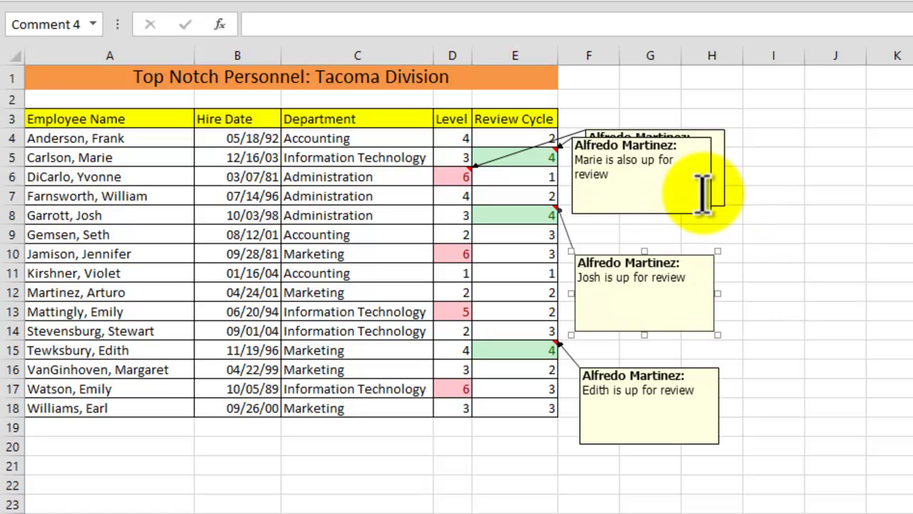
pyautogui.moveTo(710, 212); pyautogui.dragTo(875, 204)
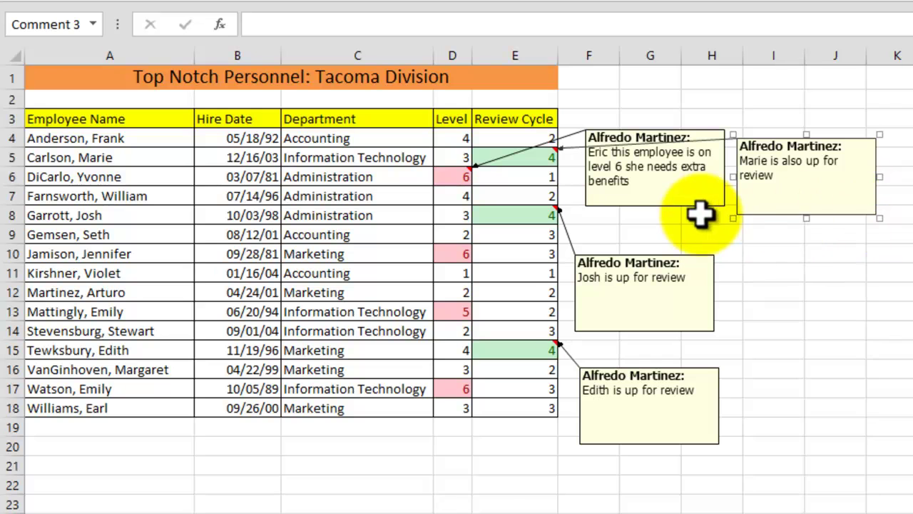
pyautogui.moveTo(703, 214)
pyautogui.mouseDown()
pyautogui.moveTo(699, 206)
pyautogui.moveTo(703, 229)
pyautogui.mouseUp()
pyautogui.moveTo(877, 197); pyautogui.dragTo(881, 152)
pyautogui.click(904, 242)
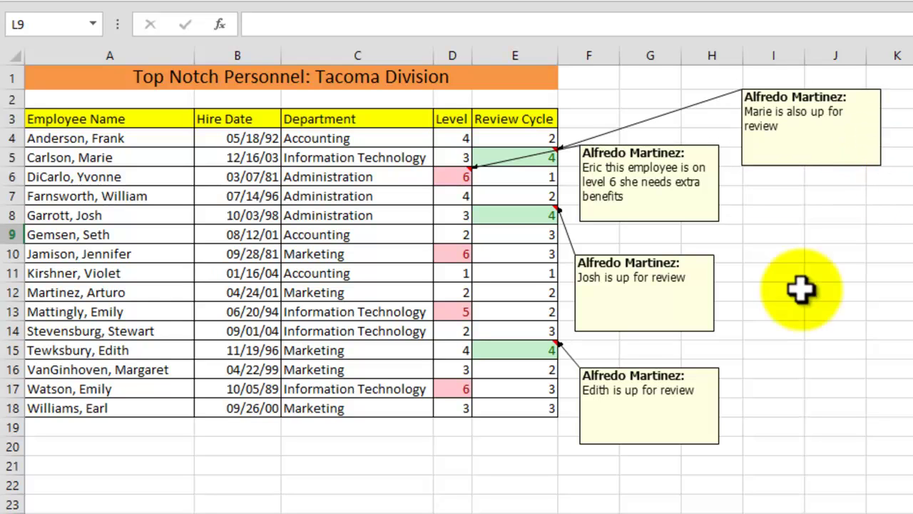
# Stack the comment boxes over columns F to H by lowering those of E8 and D6 and placing the E5 one above them
pyautogui.moveTo(683, 327); pyautogui.dragTo(691, 348)
pyautogui.moveTo(676, 224); pyautogui.dragTo(669, 258)
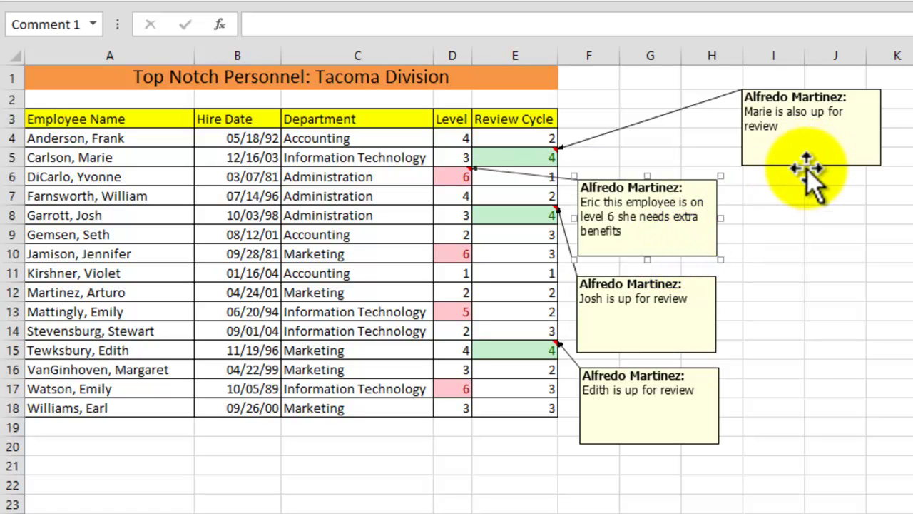
pyautogui.moveTo(807, 167); pyautogui.dragTo(645, 169)
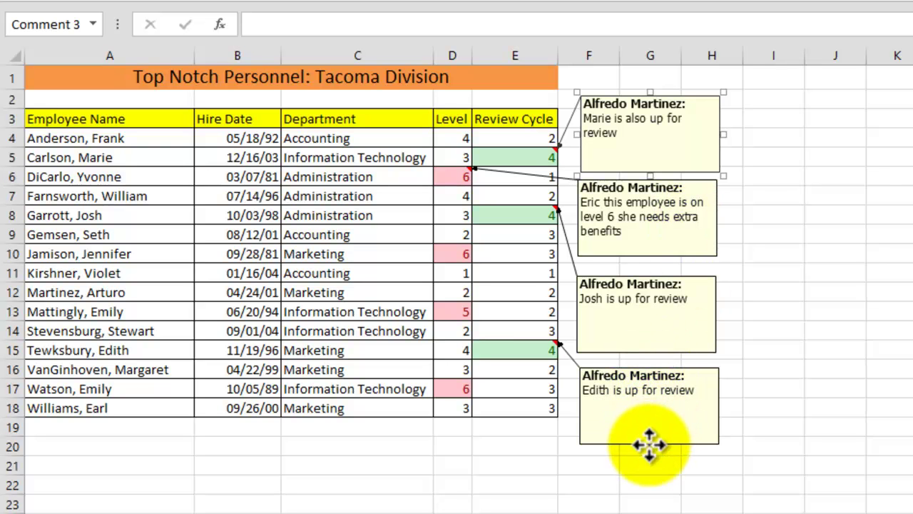
# Nudge the E15 comment box slightly and insert the addressee's first name at the start of the E5 comment text
pyautogui.moveTo(651, 446); pyautogui.dragTo(648, 446)
pyautogui.click(905, 312)
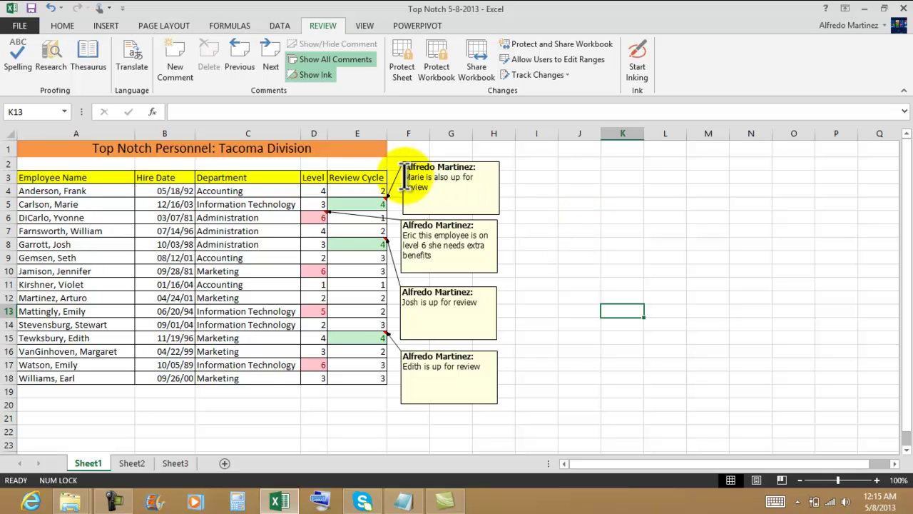
pyautogui.click(429, 187)
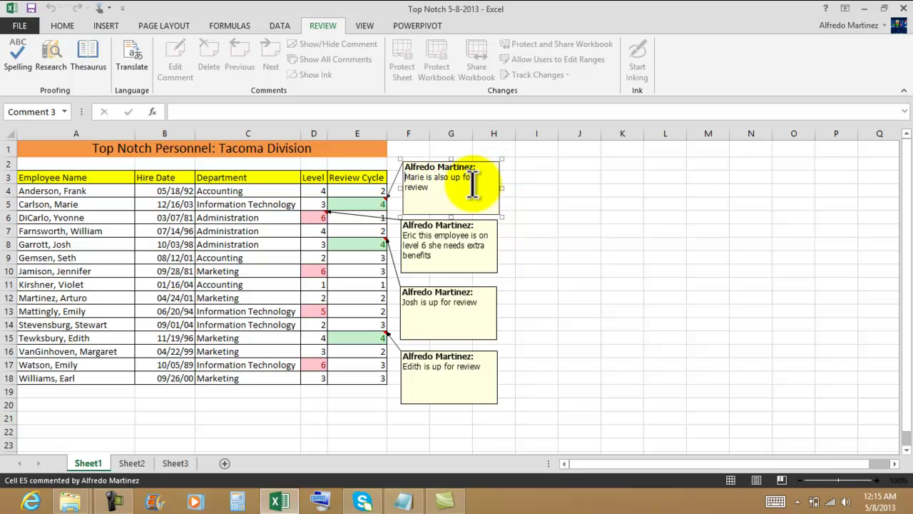
pyautogui.write('ric')
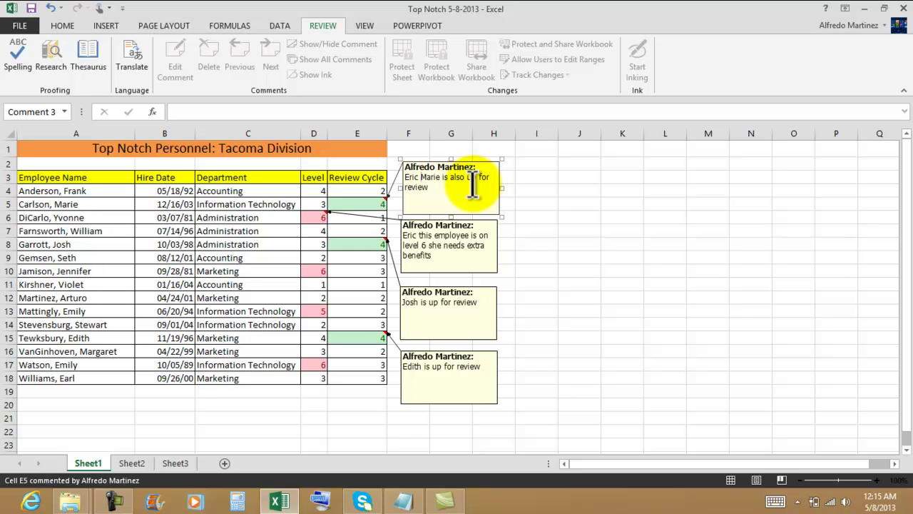
pyautogui.click(606, 202)
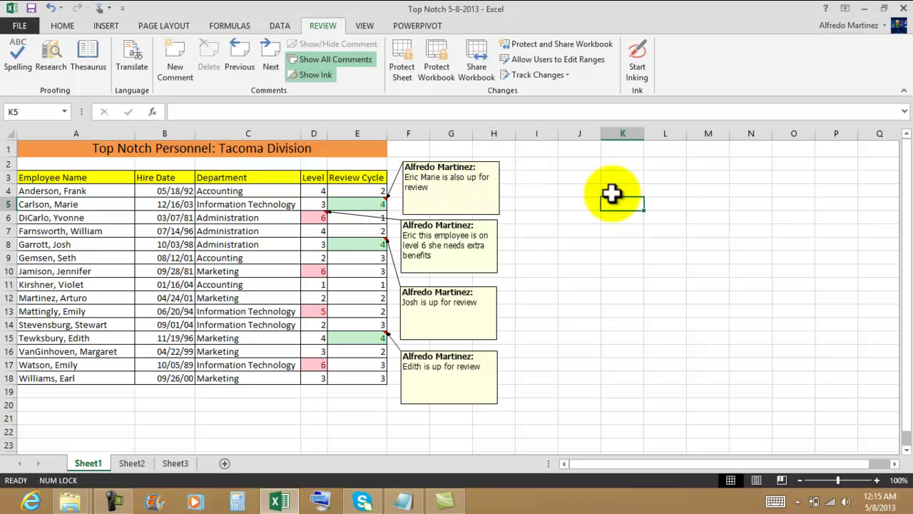
pyautogui.click(621, 179)
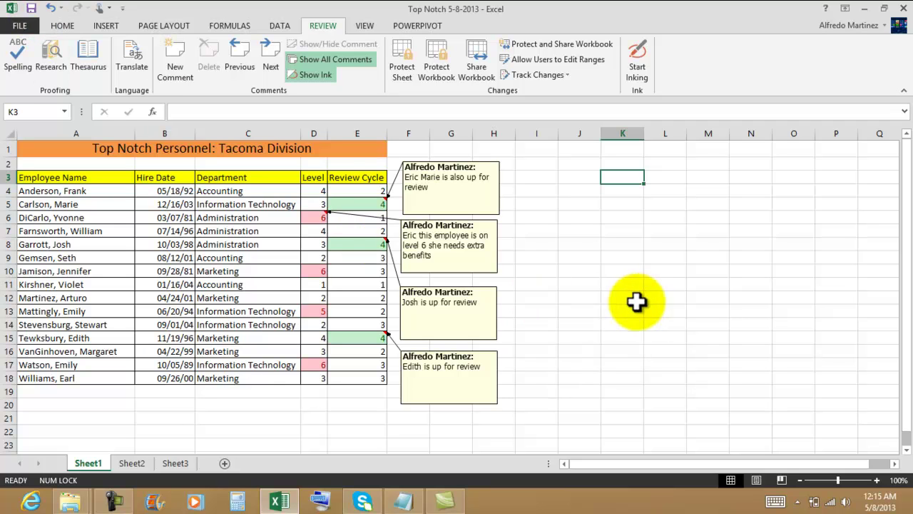
pyautogui.press('Down')
pyautogui.press('Down')
pyautogui.press('Down')
pyautogui.press('Down')
pyautogui.press('Down')
pyautogui.press('Down')
pyautogui.press('Down')
pyautogui.press('Down')
pyautogui.press('Down')
pyautogui.press('Down')
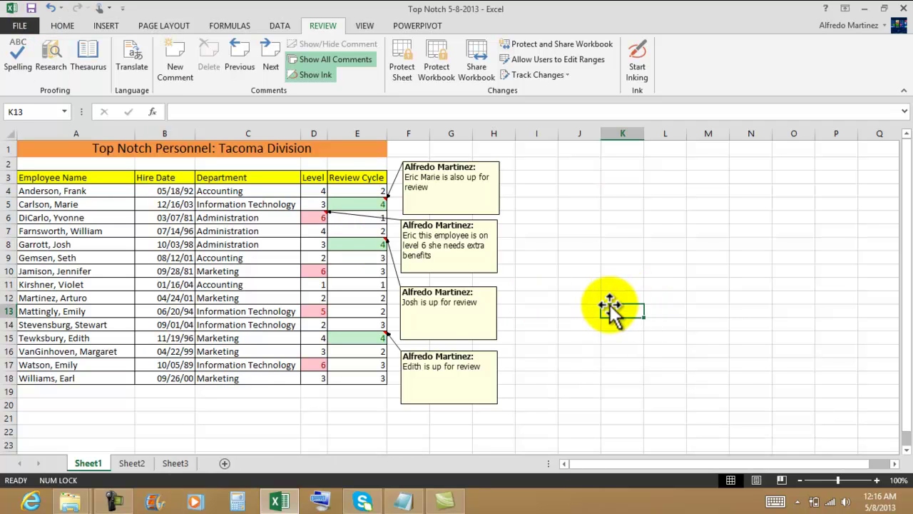
# Switch to the Day 13-2 exercise notes in Notepad and clear the Excel and Camtasia Studio windows off the screen
pyautogui.click(404, 502)
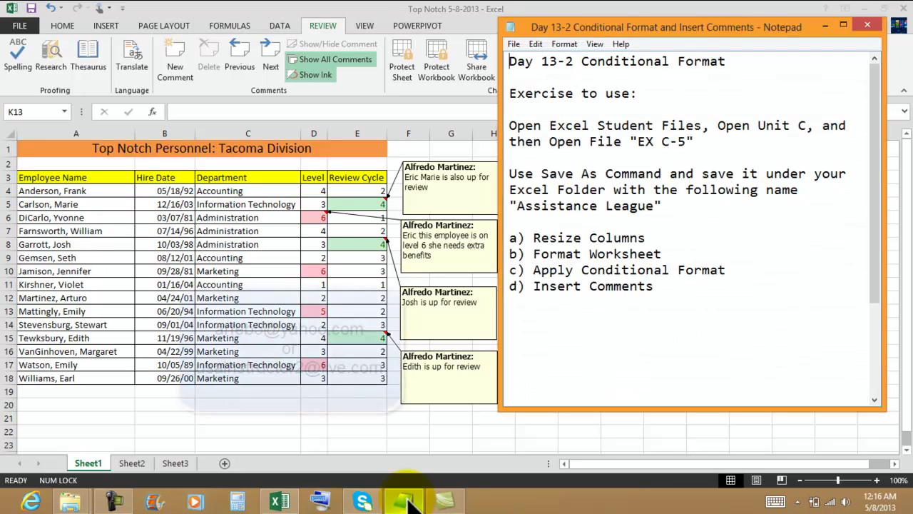
pyautogui.hotkey('alt', 'Tab')
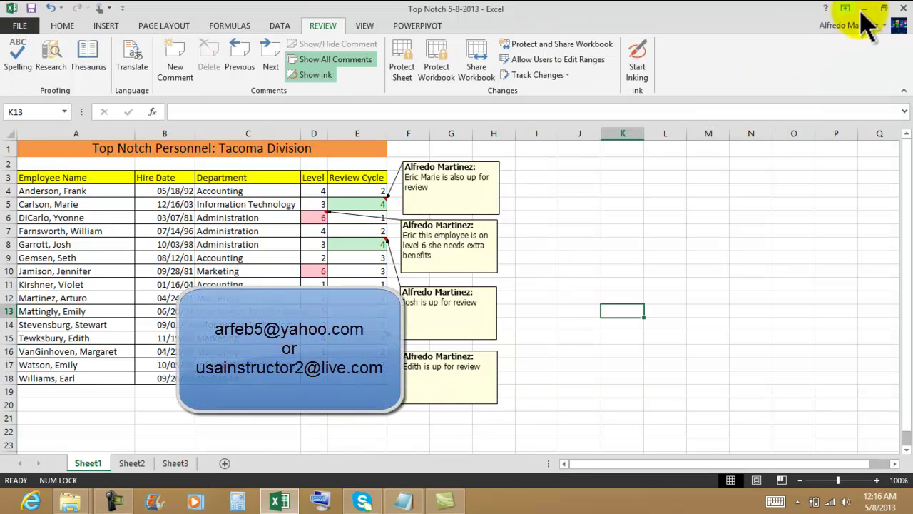
pyautogui.click(896, 8)
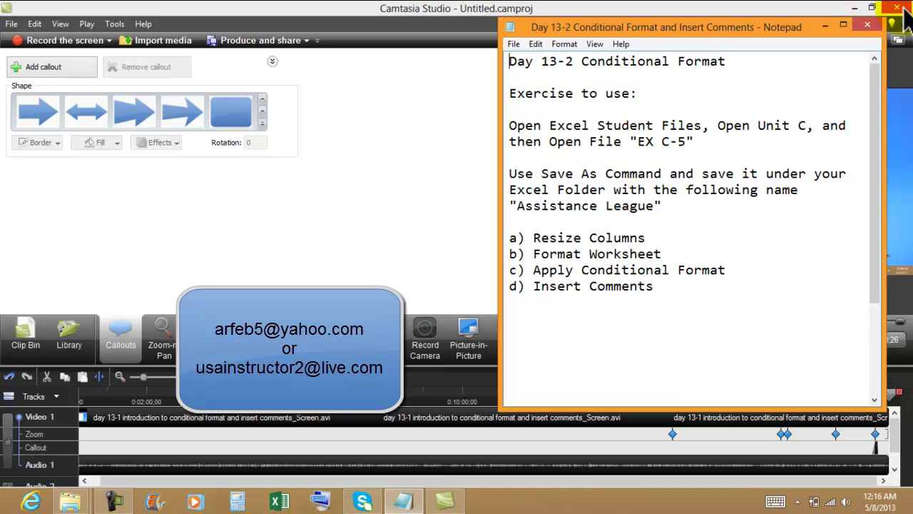
pyautogui.click(901, 9)
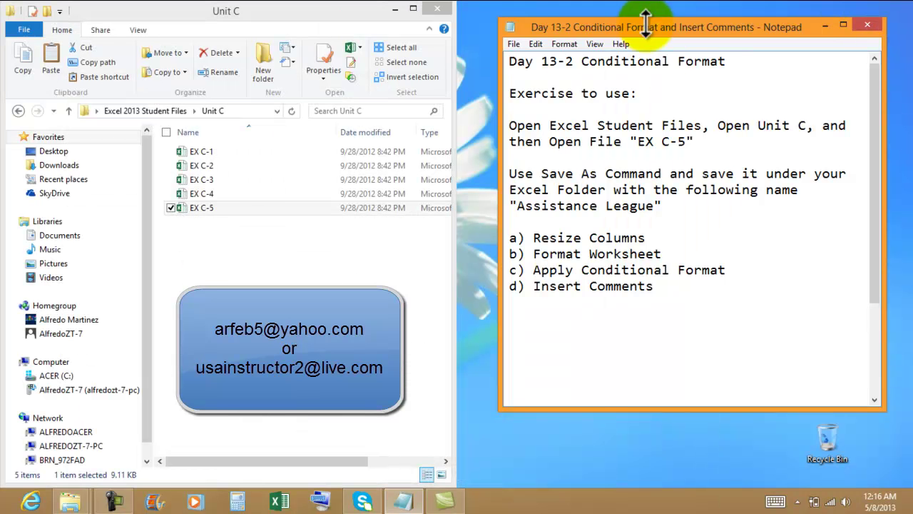
# Close the Unit C folder window and the Day 13-2 exercise notes, leaving the desktop clear
pyautogui.click(436, 8)
pyautogui.moveTo(685, 36); pyautogui.dragTo(485, 61)
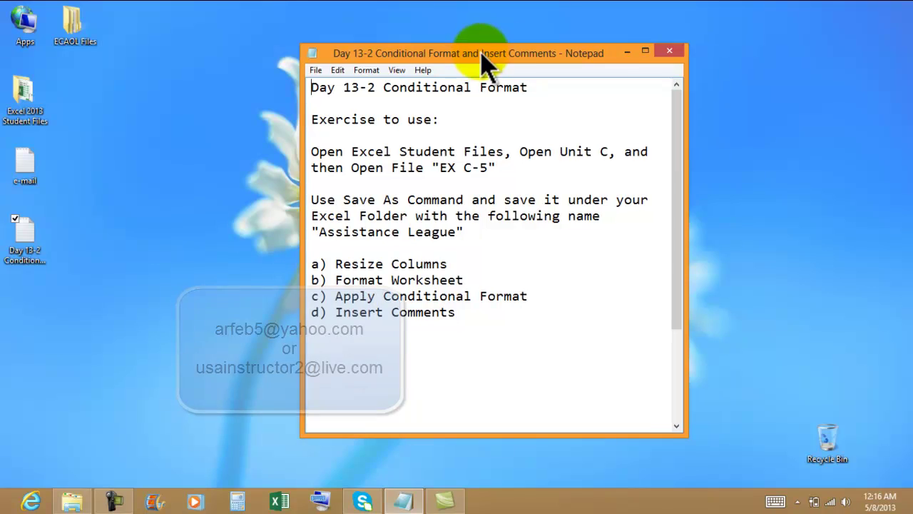
pyautogui.click(671, 52)
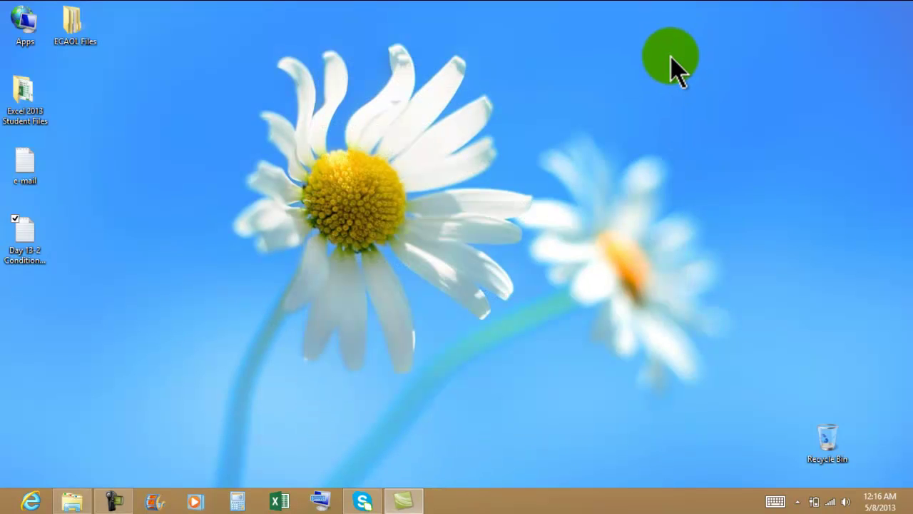